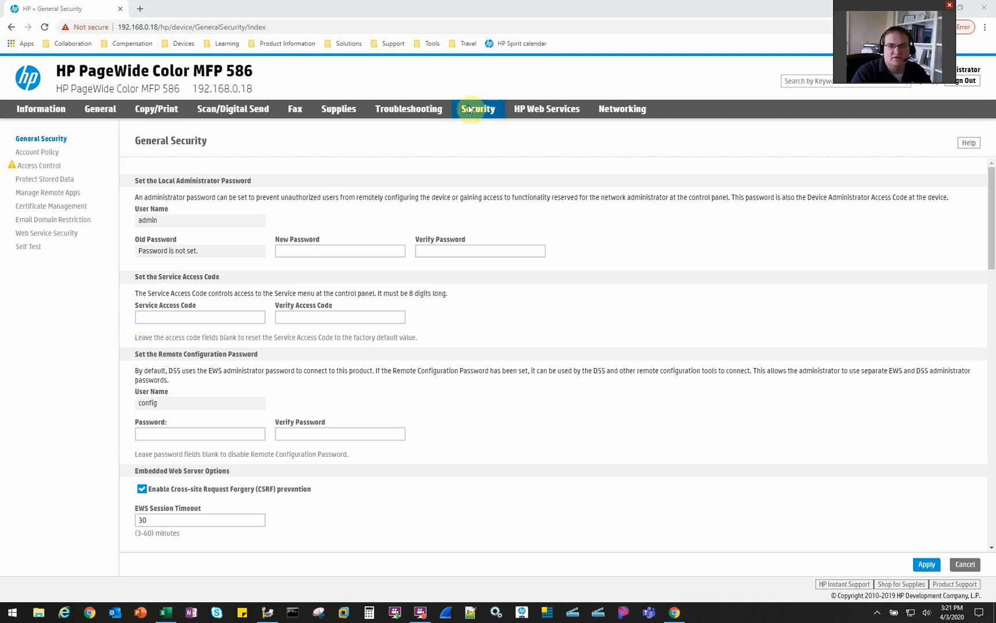
Review the Account Policy minimum password length and leave it unchanged
click(60, 152)
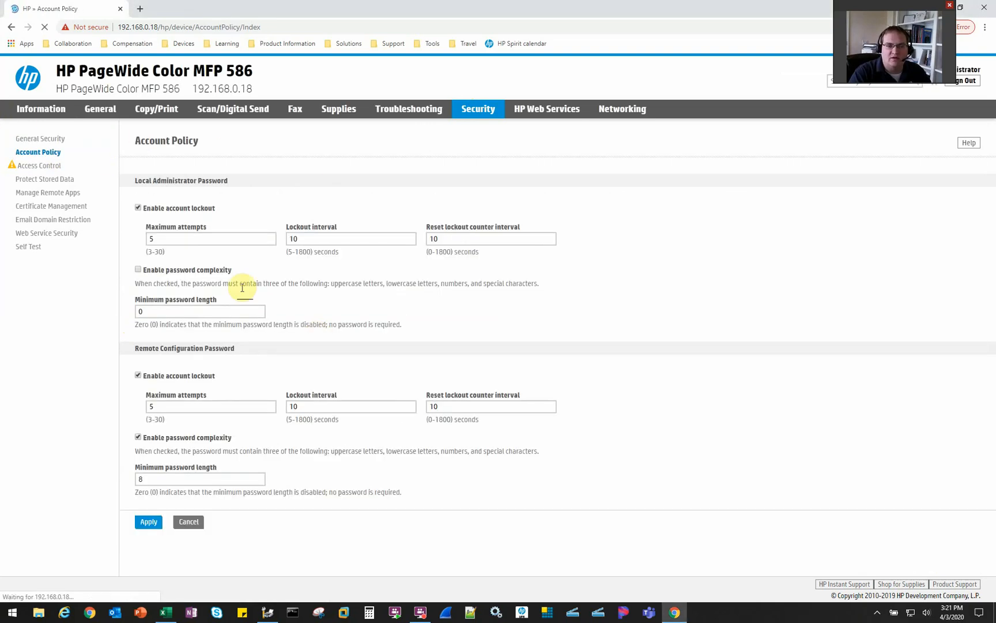
click(167, 311)
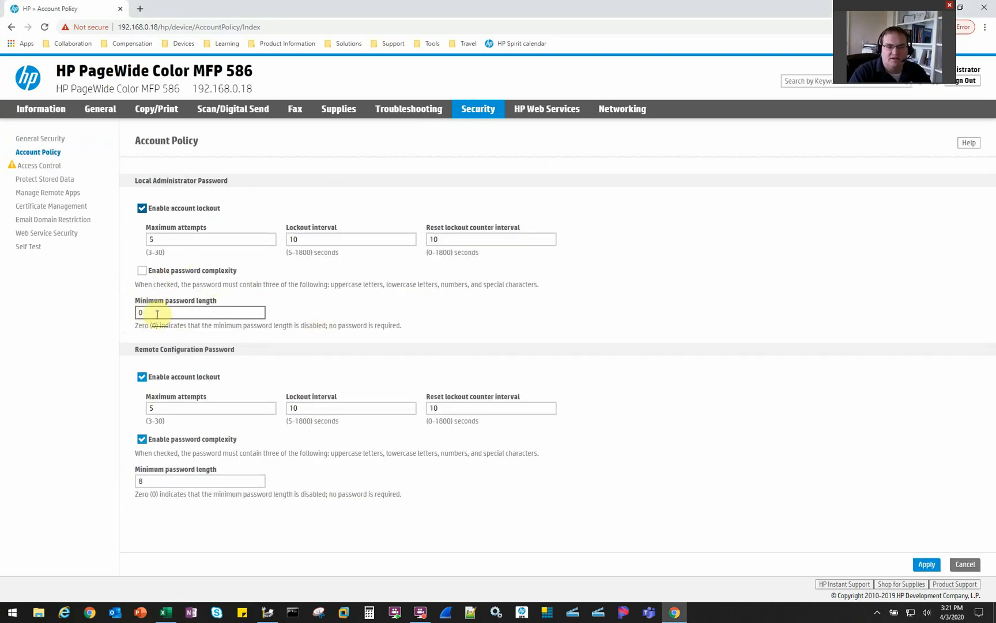
double_click(162, 313)
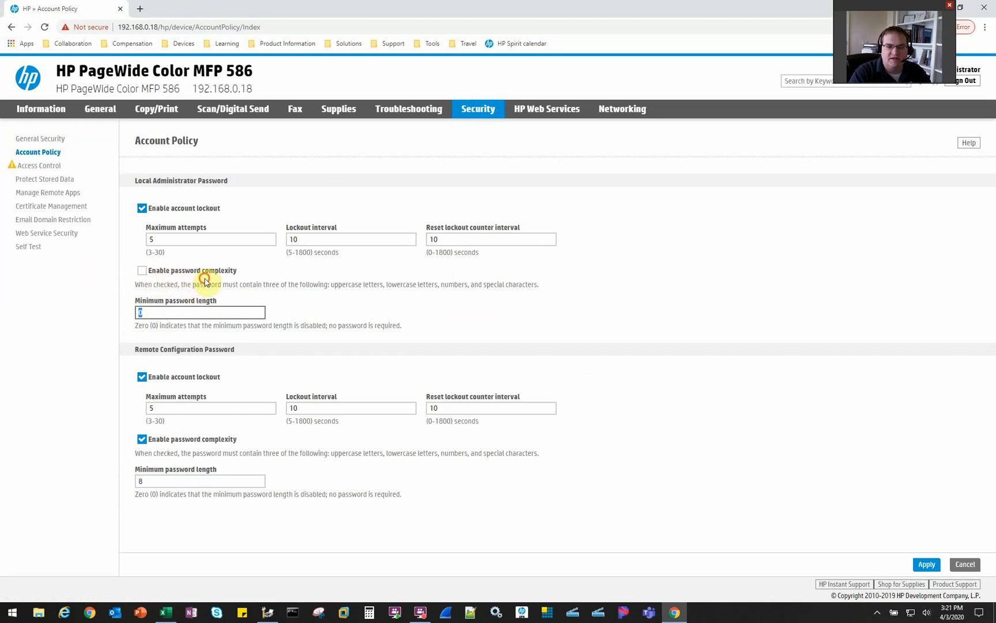
click(236, 286)
Enter and verify a new administrator password on General Security and apply it
click(48, 145)
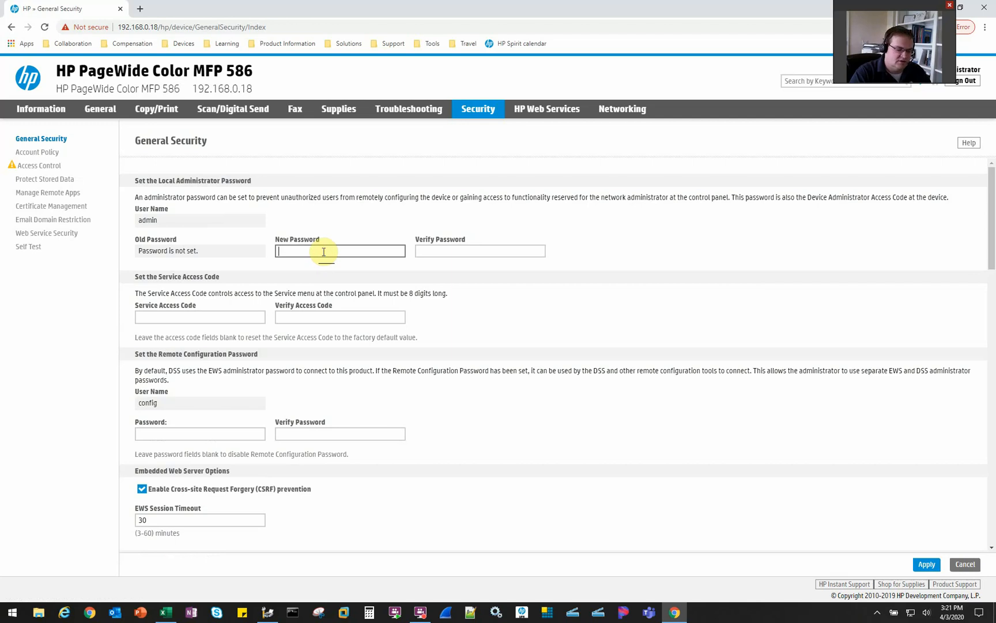
text(••)
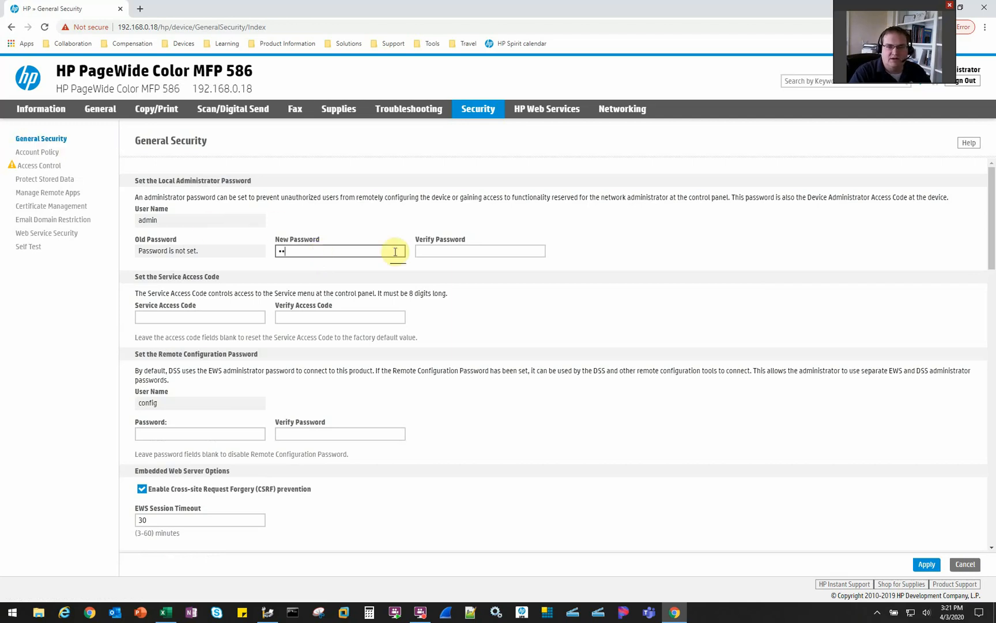
click(429, 252)
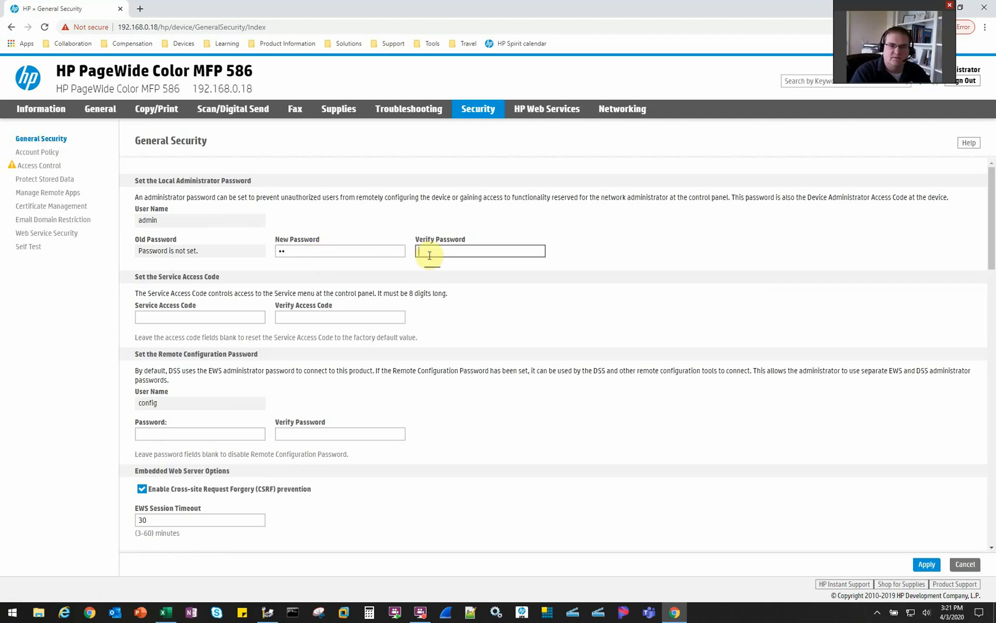
text(••)
click(926, 564)
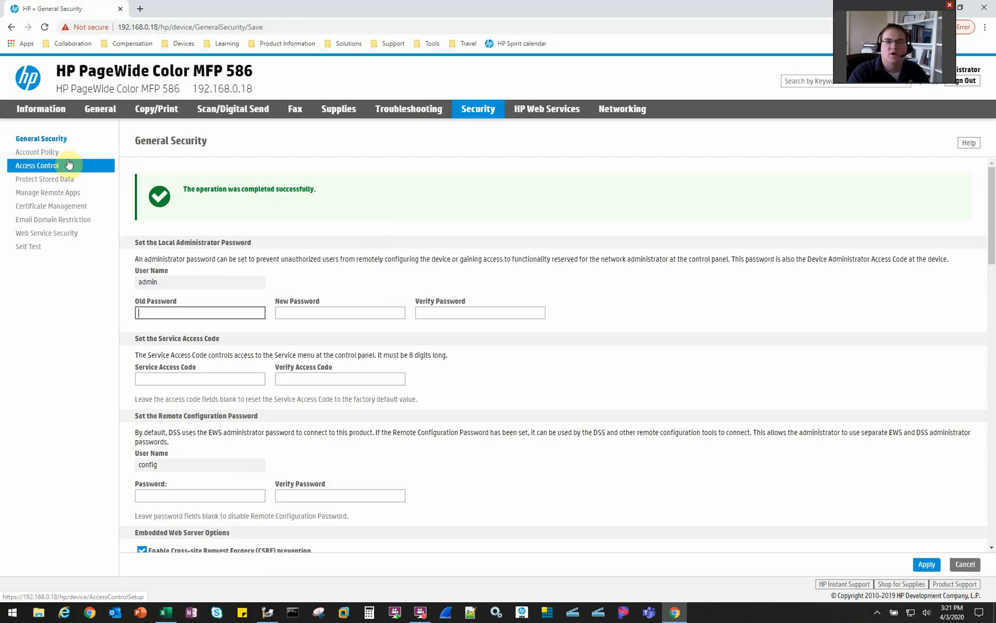
Lock Copy, Fax, Print from Job Storage, Print from USB Drive and Reports for Device Guest
click(68, 165)
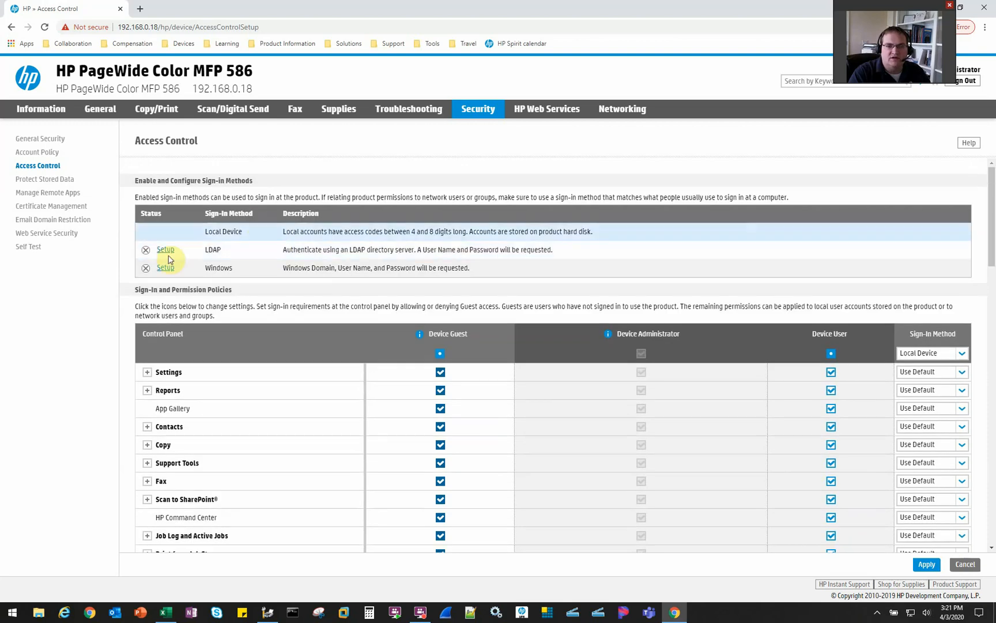
scroll(233, 293, down, 1)
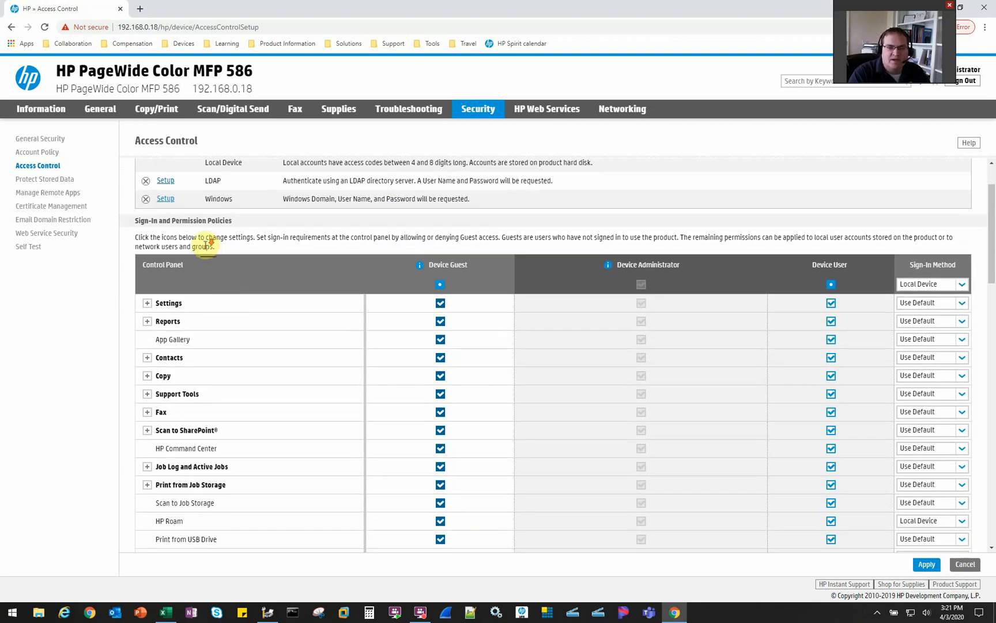
scroll(208, 252, down, 1)
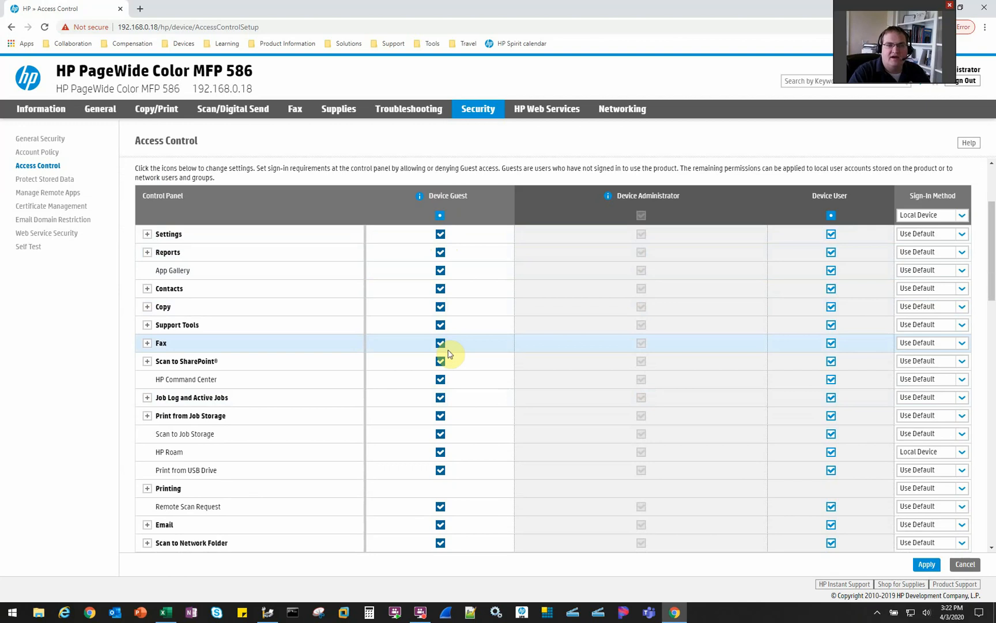
click(440, 306)
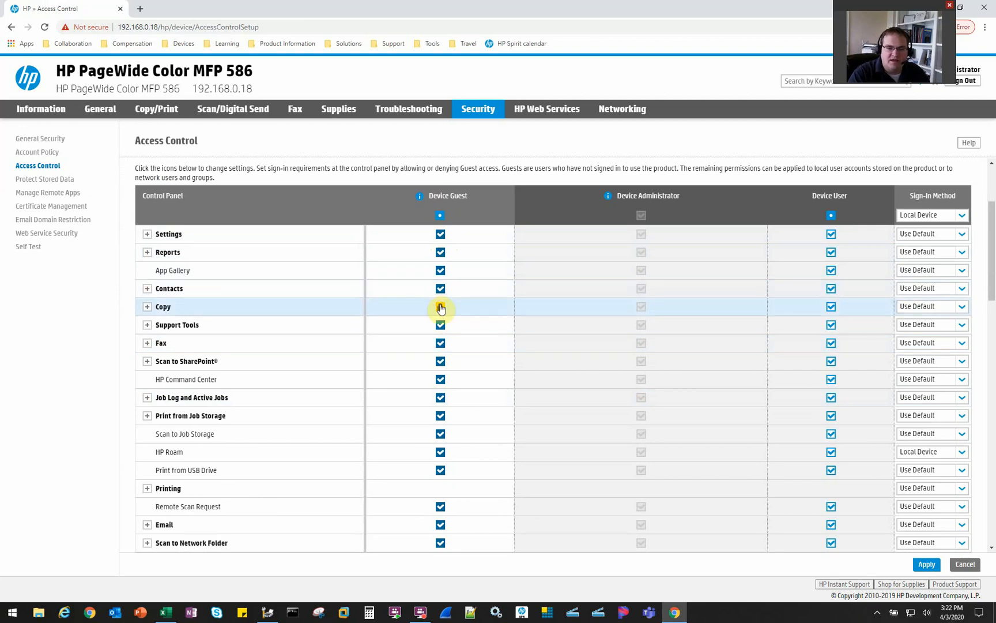
click(436, 346)
click(439, 416)
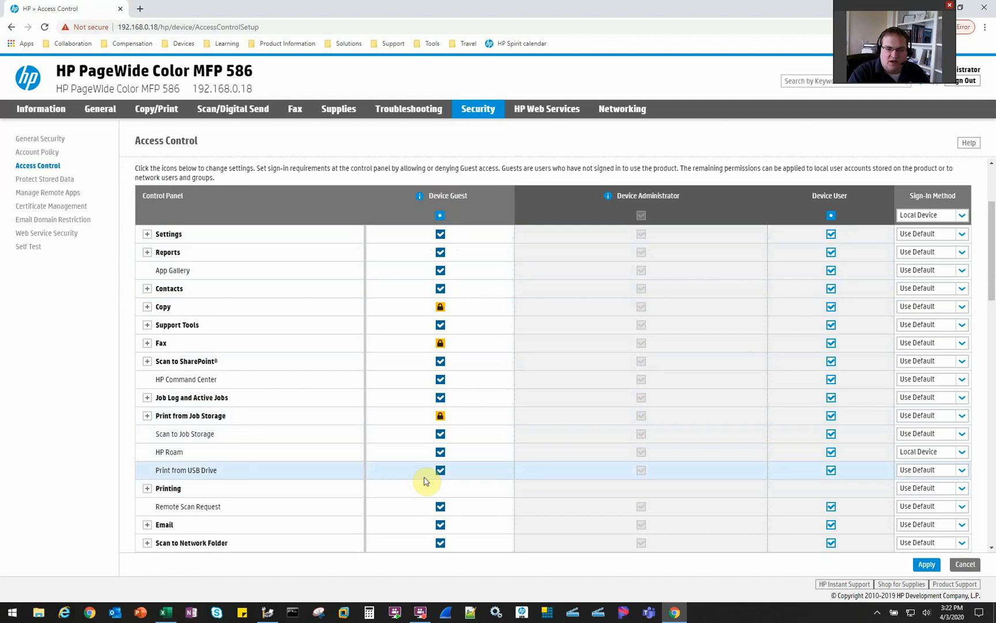
click(441, 471)
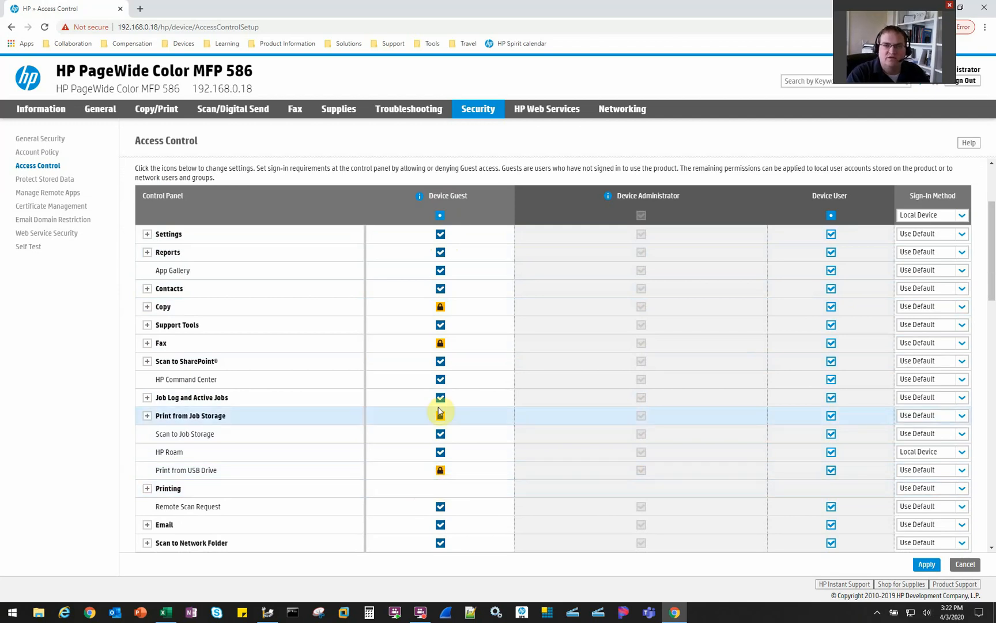
click(148, 252)
click(450, 252)
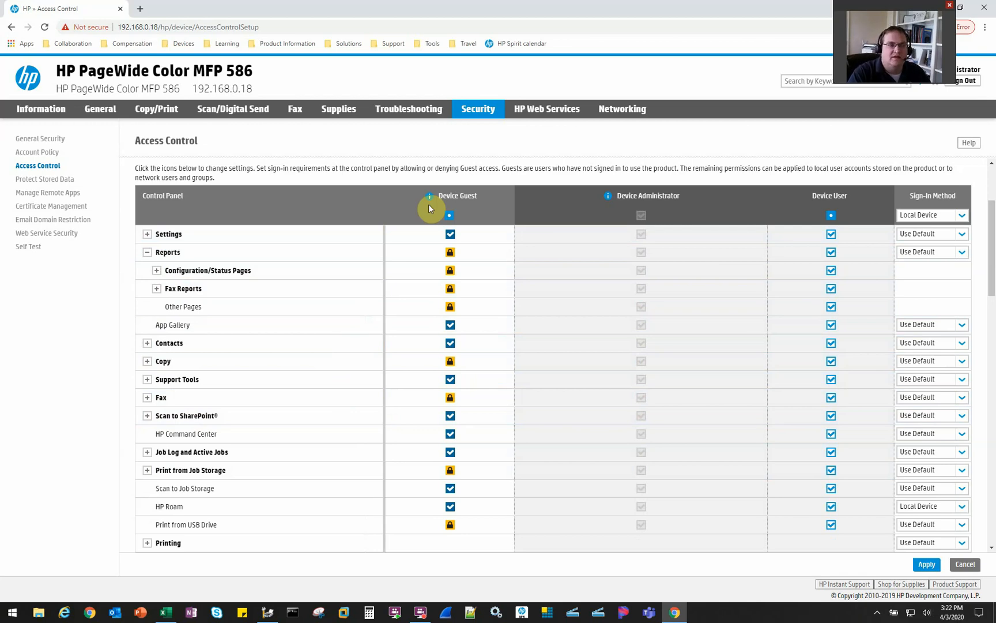
Start a new account under Device User Accounts
scroll(431, 207, down, 15)
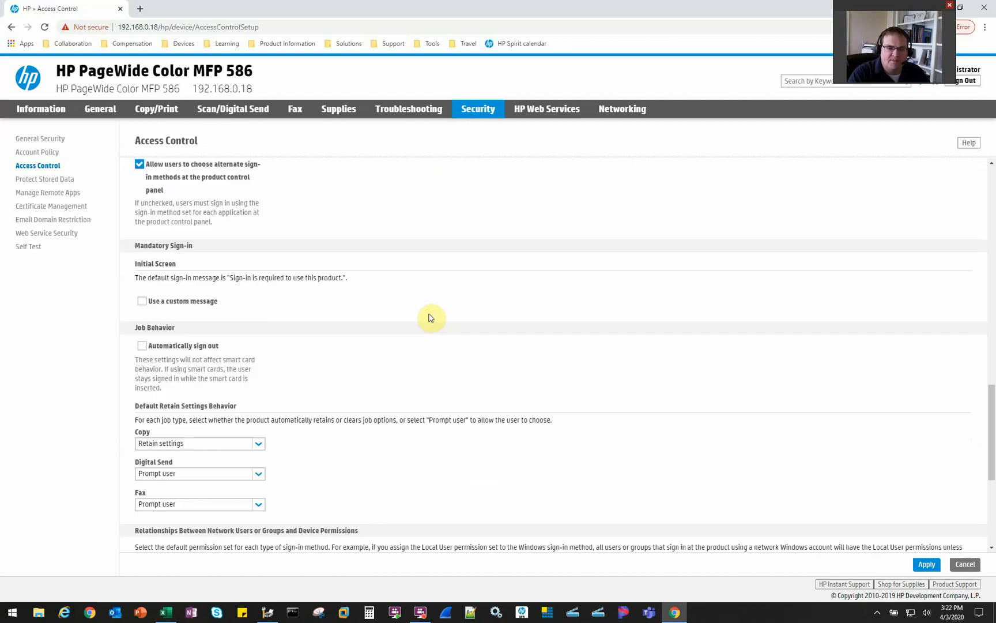
scroll(428, 317, down, 5)
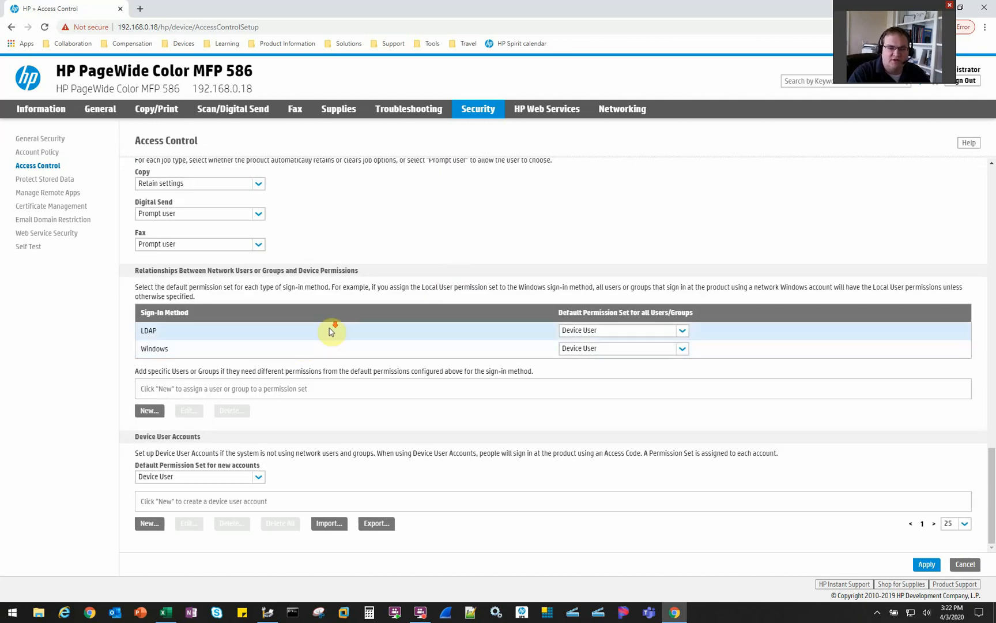
drag(132, 436, 210, 440)
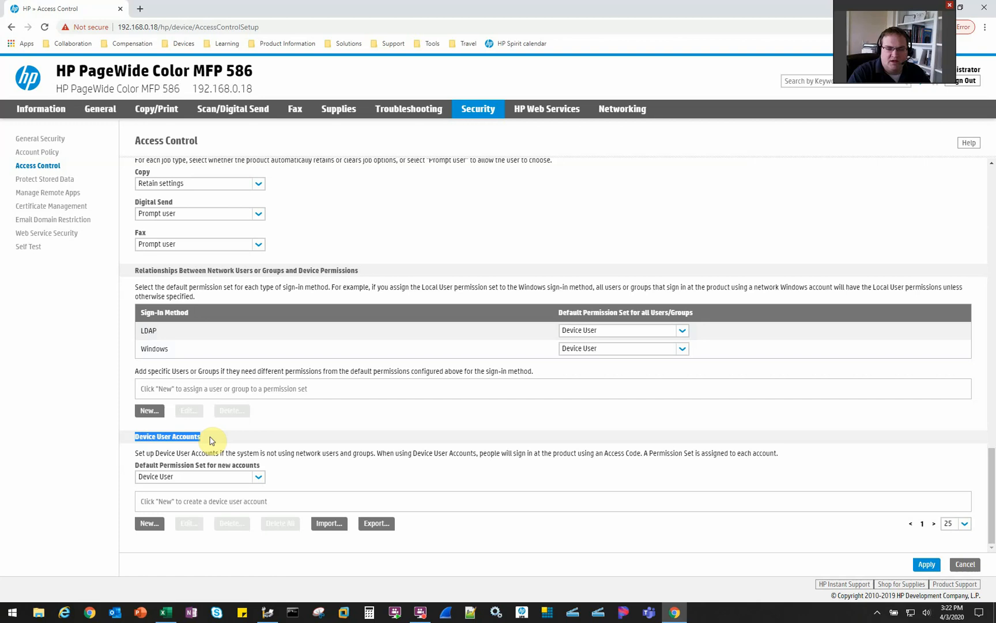
click(202, 439)
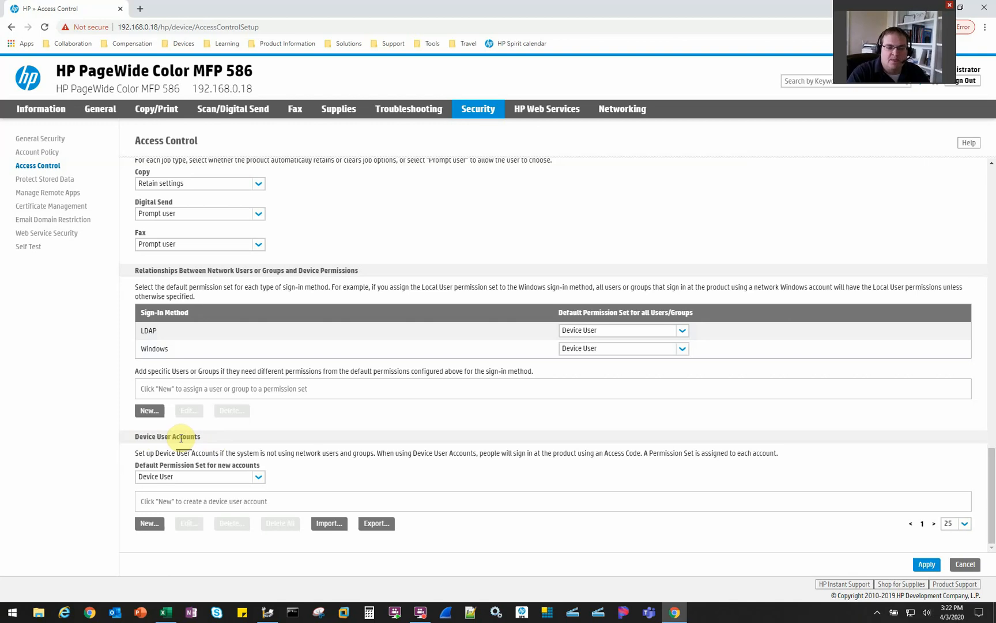
click(148, 523)
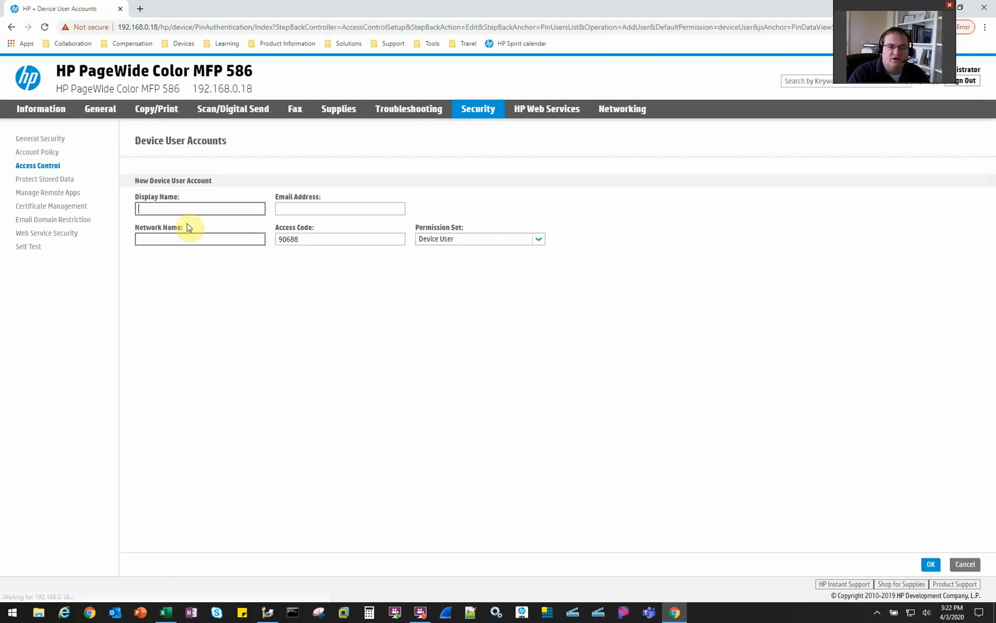
Enter the new user's display name and an access code, skipping the e-mail field
click(185, 207)
text(Jeremy)
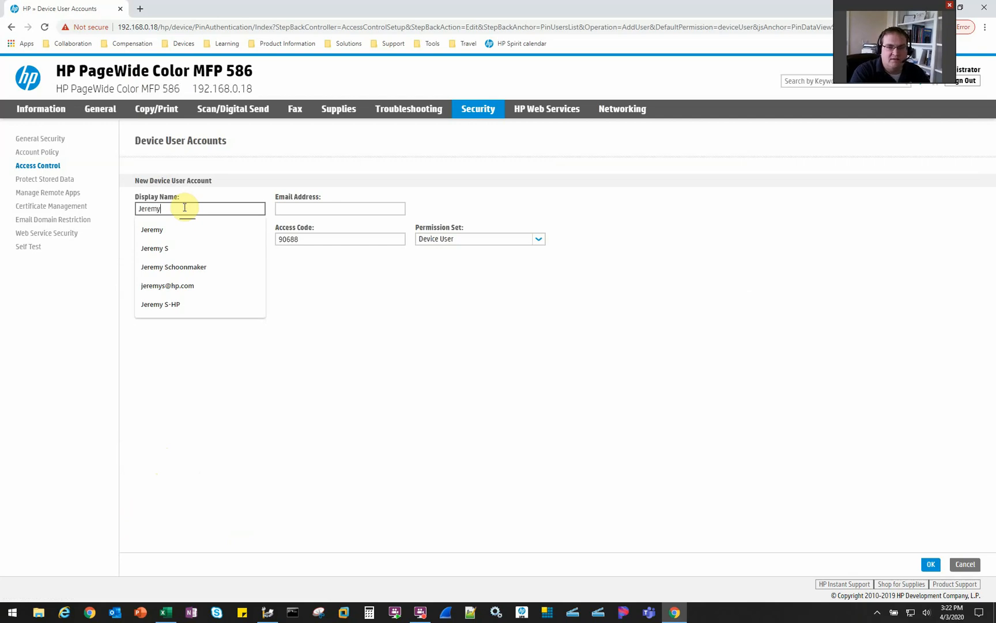
key(Tab)
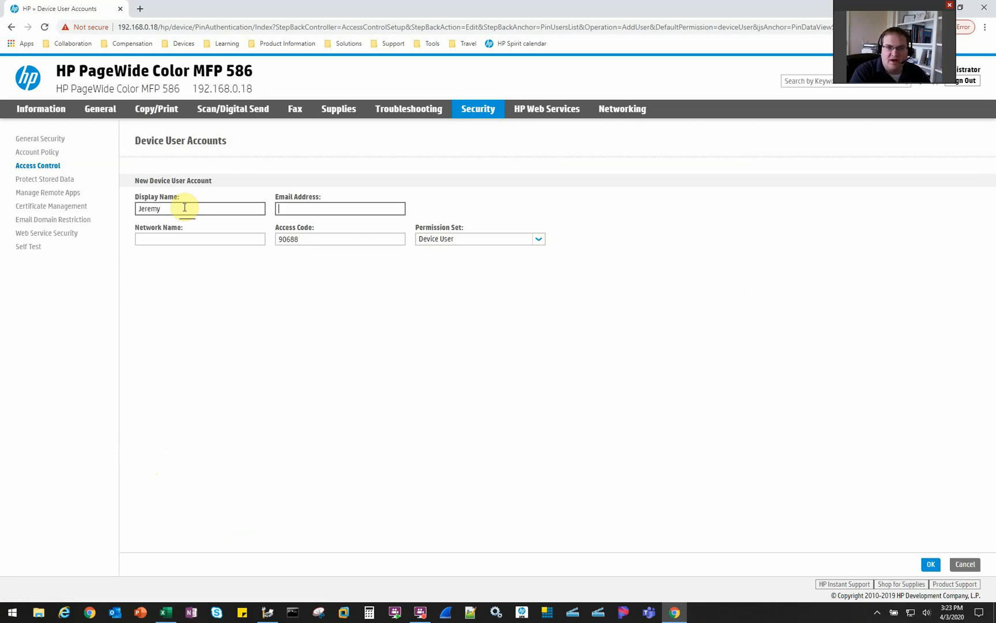
key(Tab)
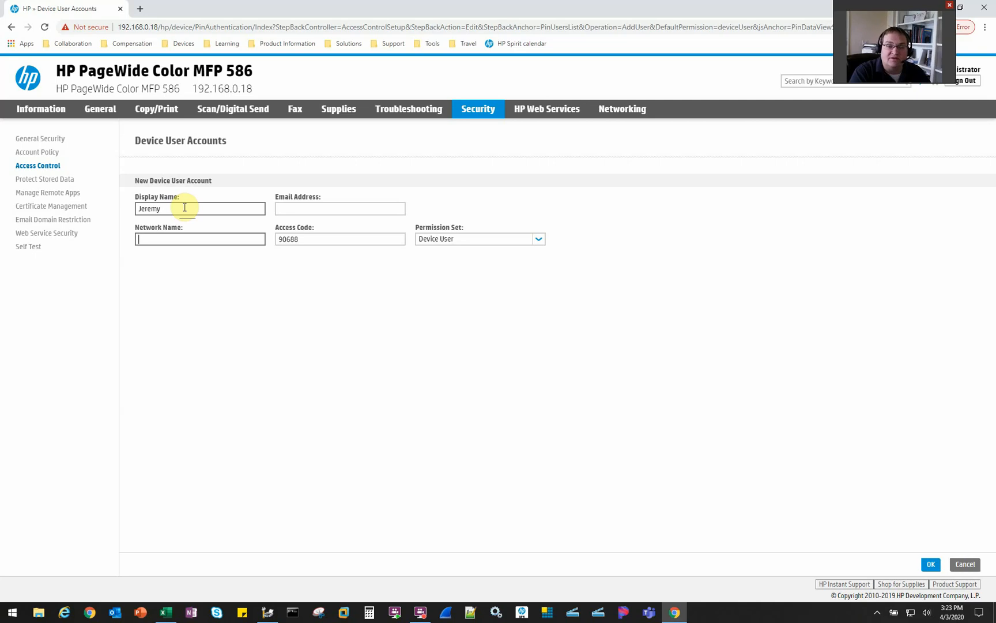
key(Tab)
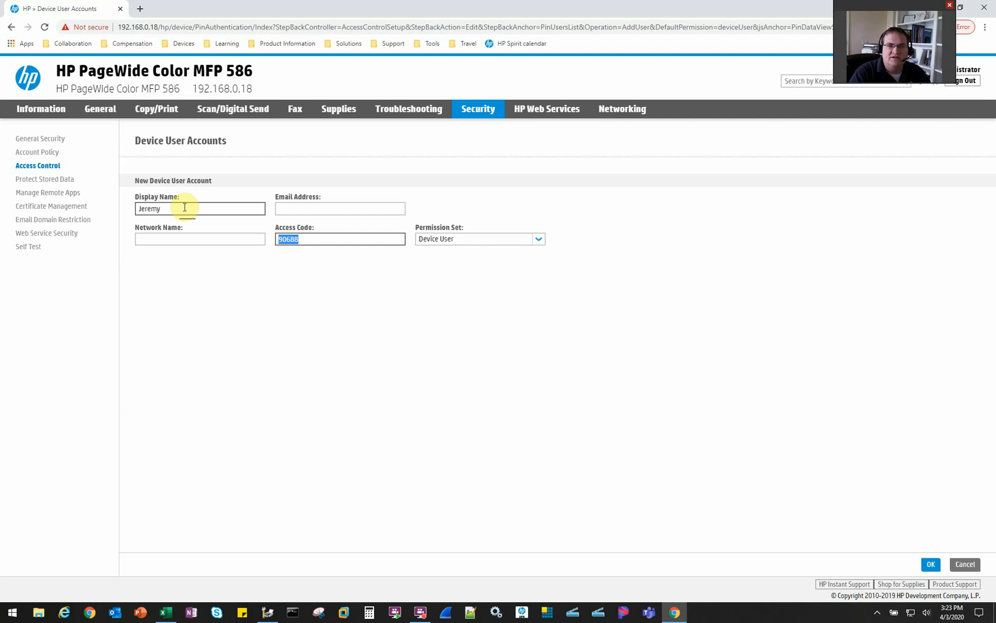
text(1111)
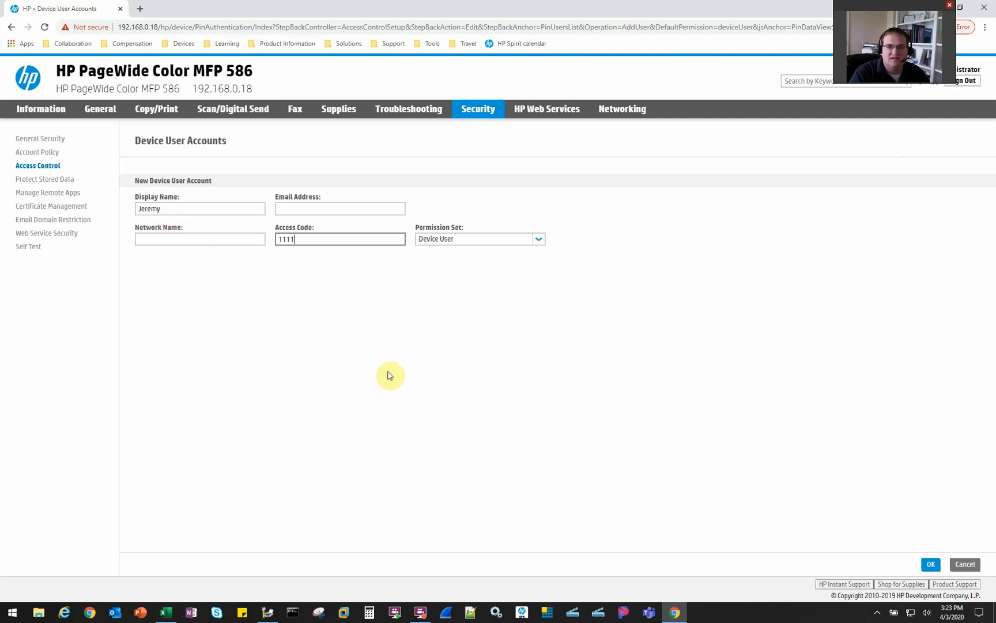
Keep the Device User permission set and save the new account
click(470, 239)
click(447, 269)
click(427, 241)
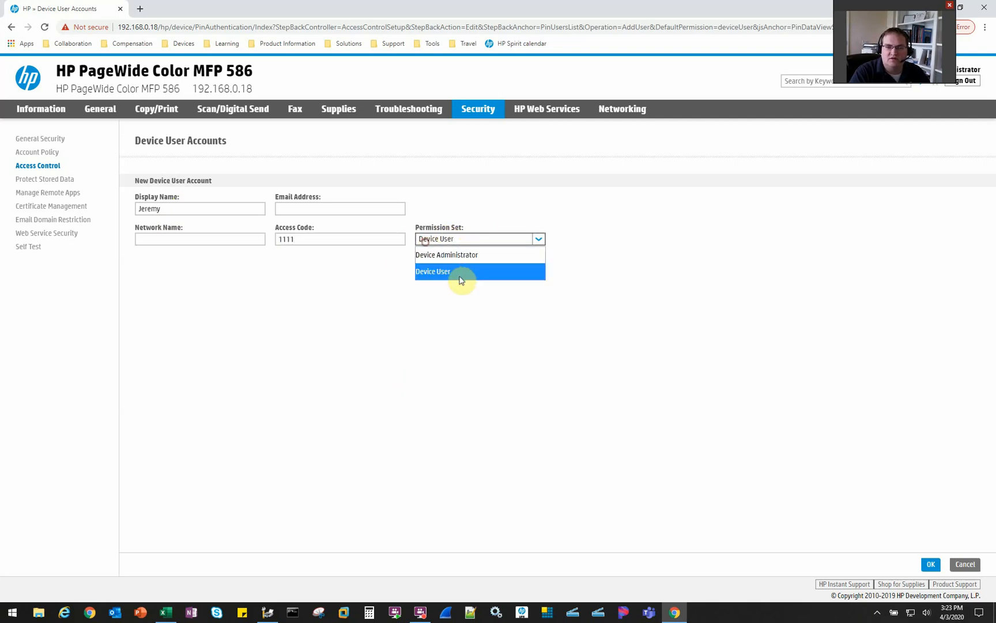
click(444, 268)
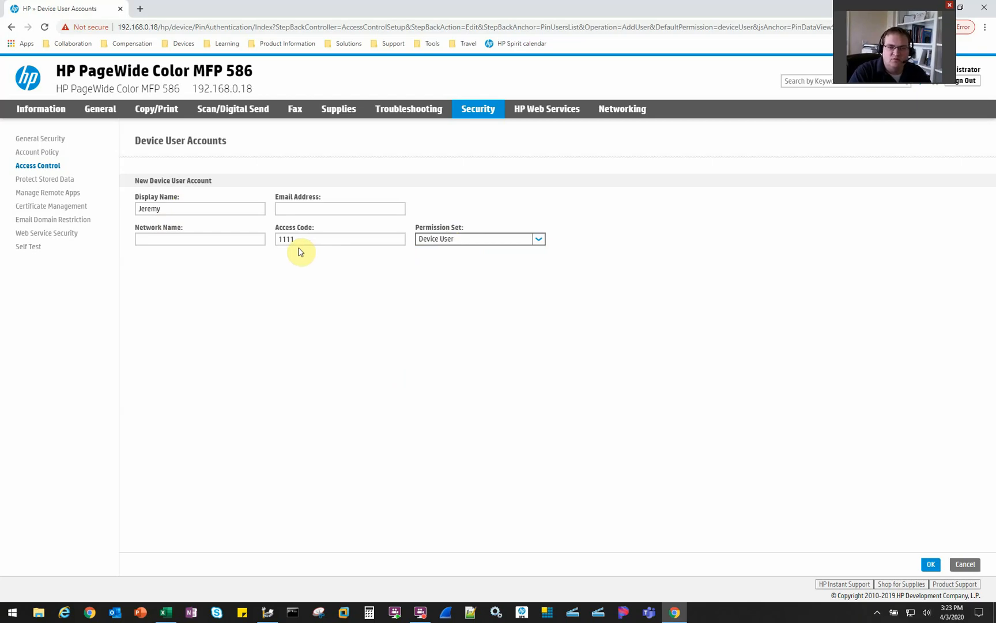
click(930, 564)
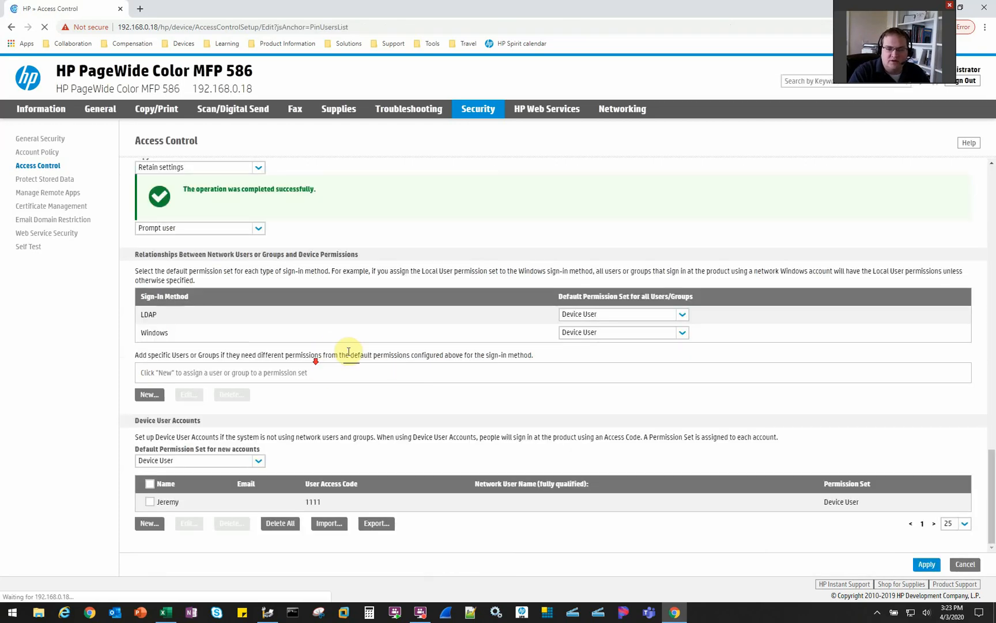
key(alt+Tab)
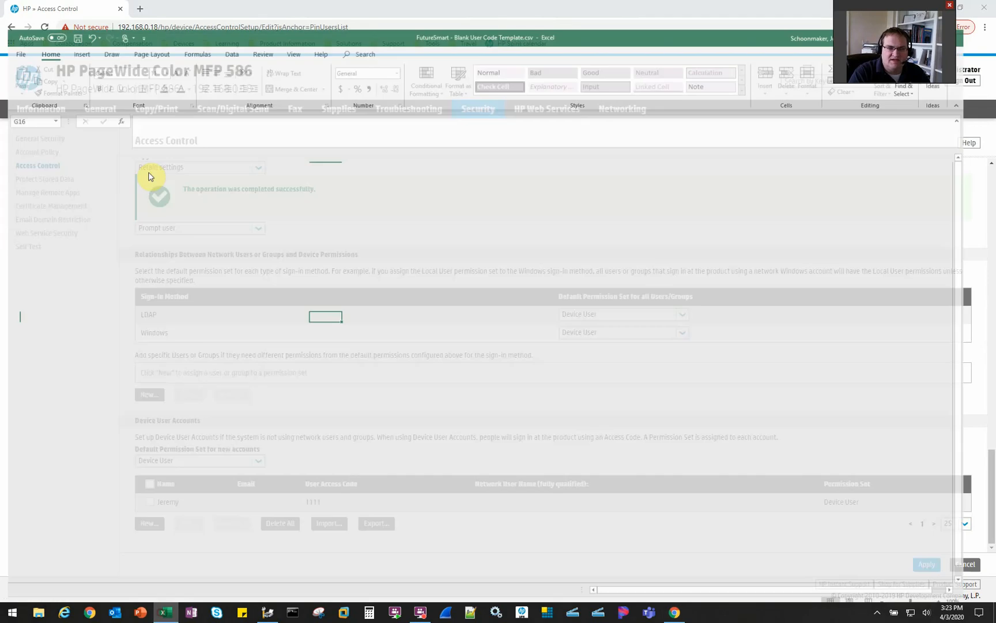
Inspect the template's name, emailaddress and remaining column headers
click(25, 144)
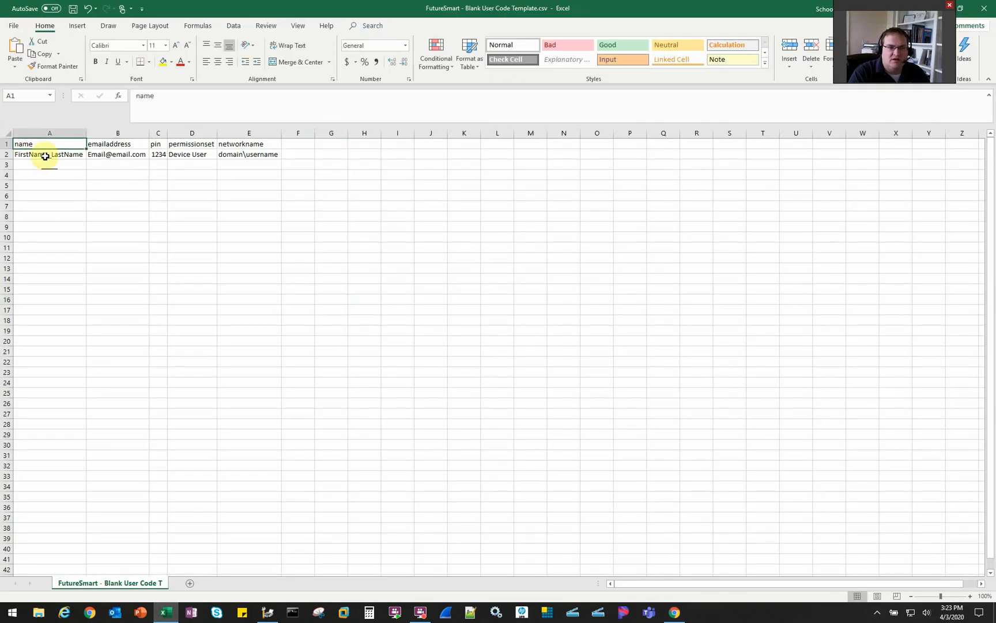
click(113, 145)
click(158, 146)
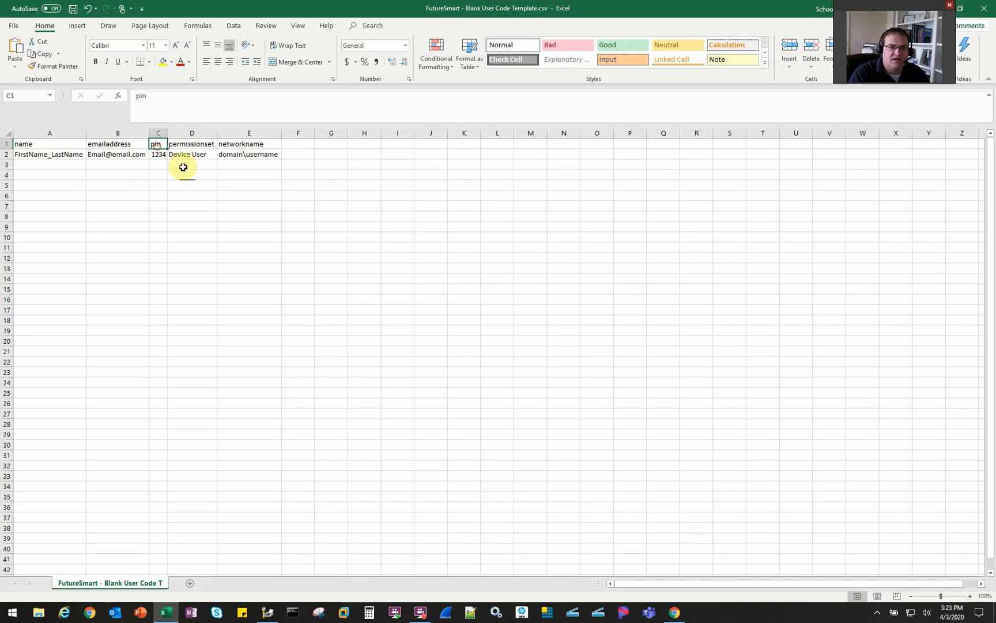
click(194, 147)
click(247, 147)
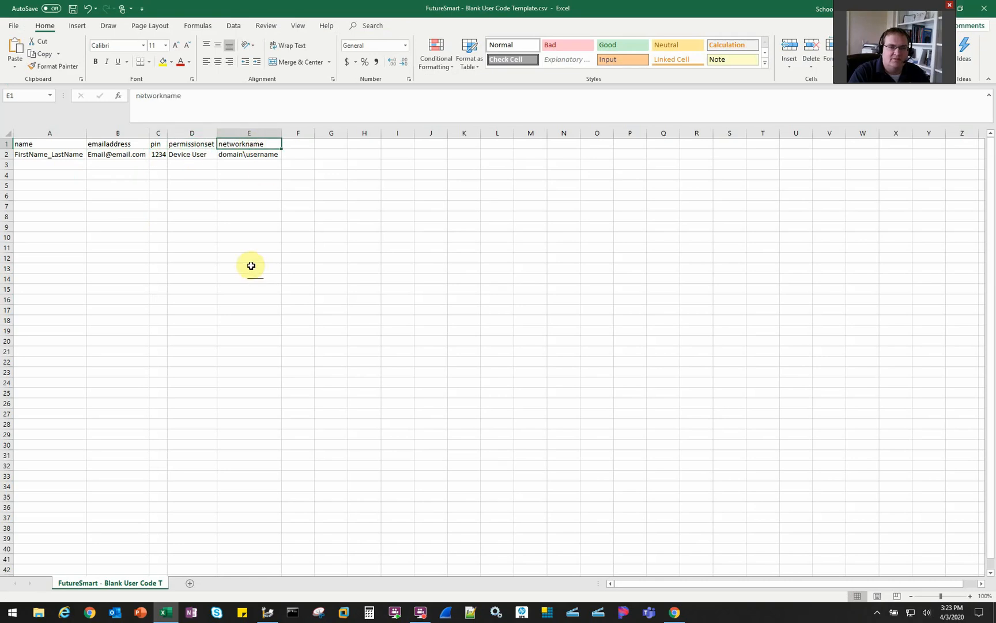
Clear the sample network name in E2, then close the template without saving
click(259, 155)
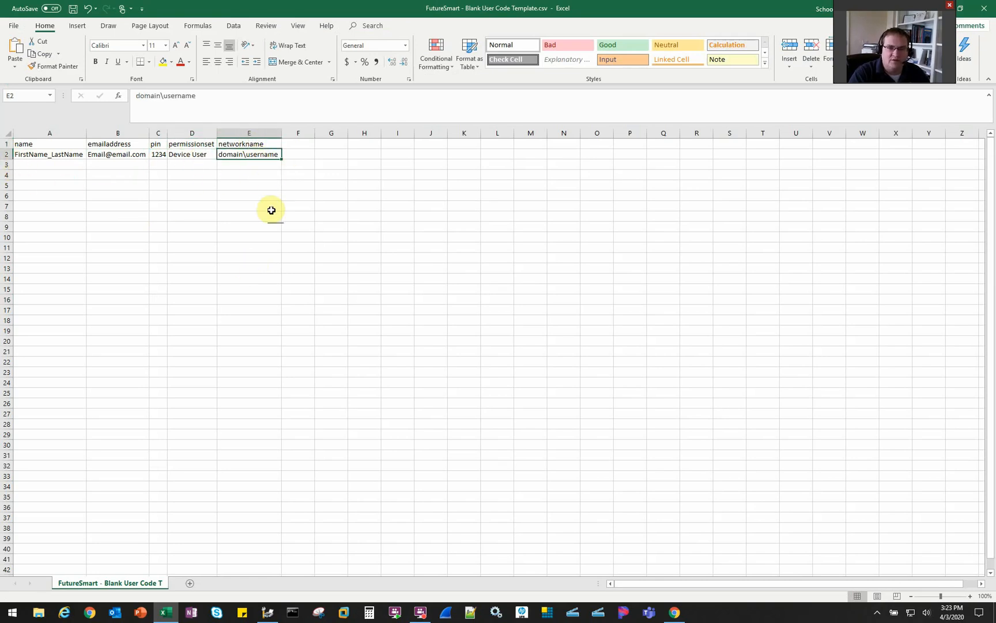
key(Delete)
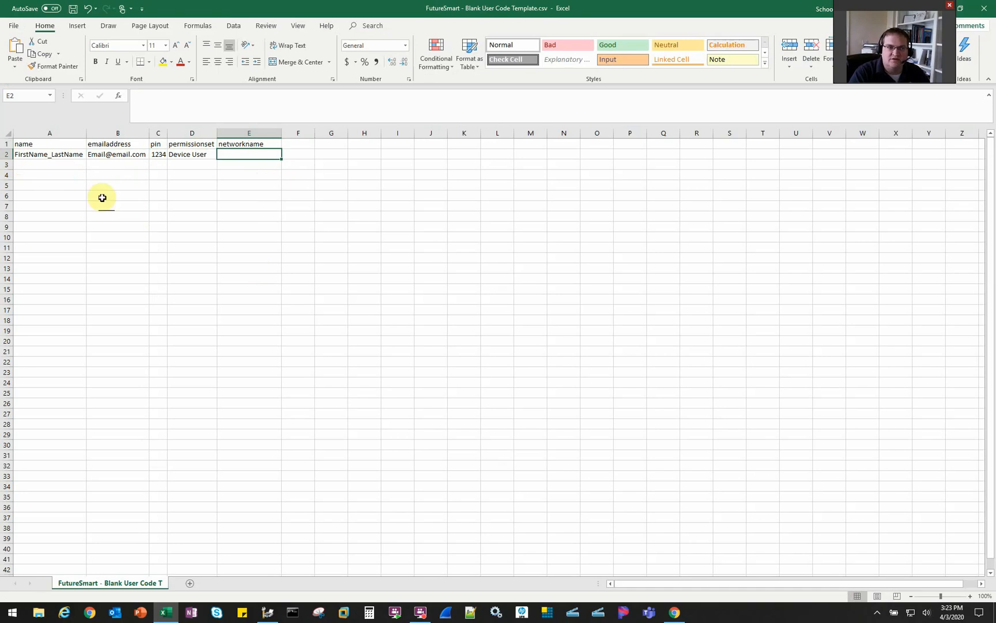
drag(37, 155, 58, 498)
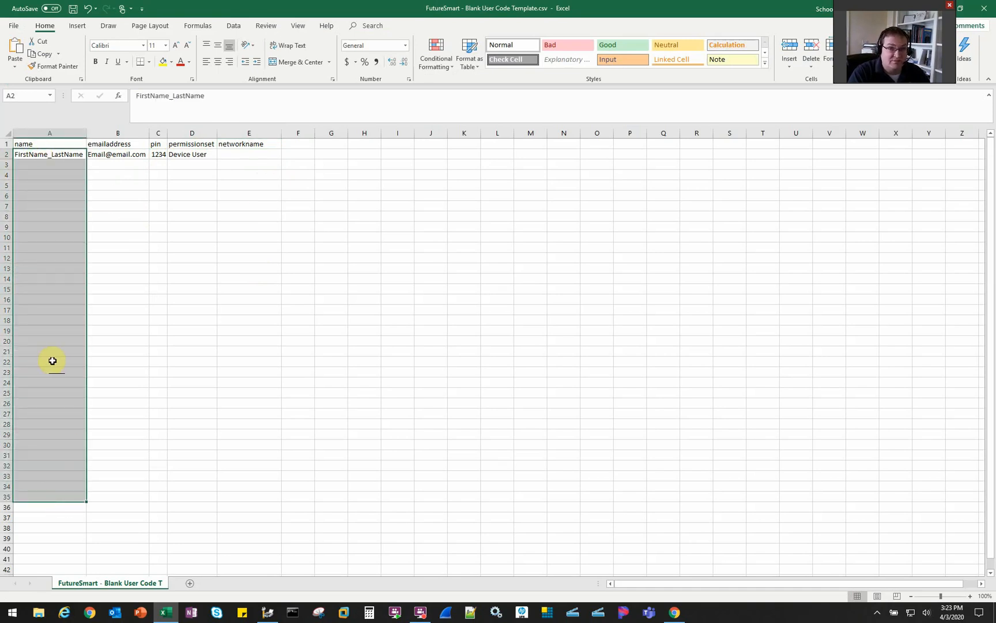
click(41, 155)
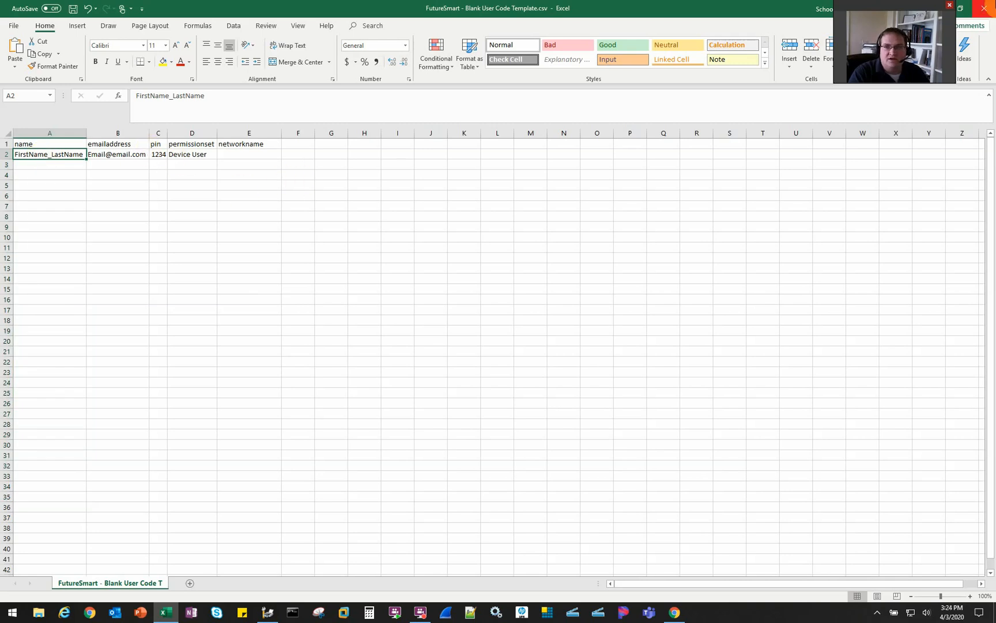
click(983, 8)
click(505, 328)
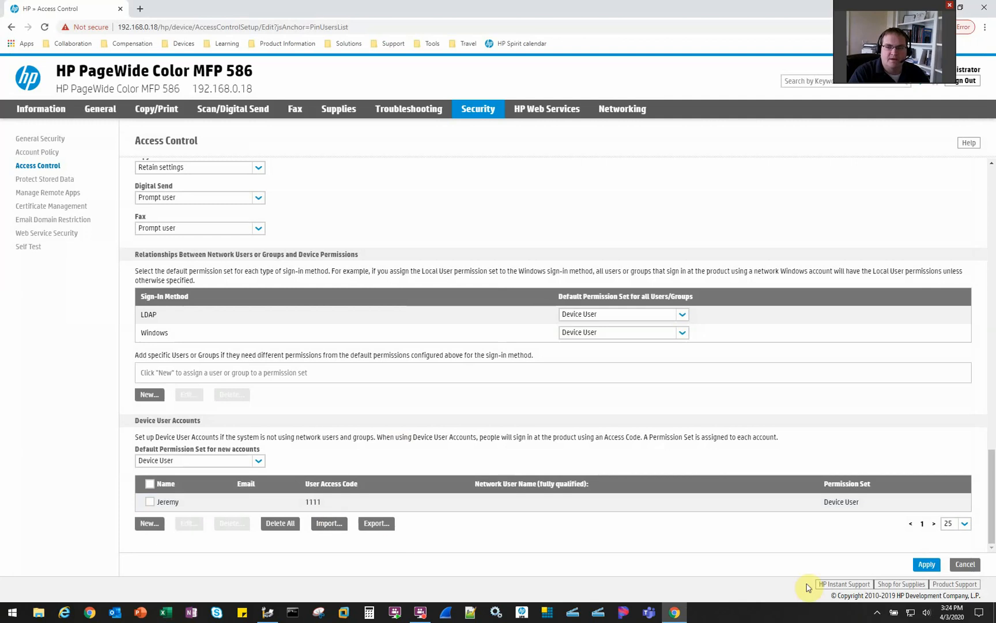
Apply the Access Control page changes and wait for the success confirmation
click(926, 564)
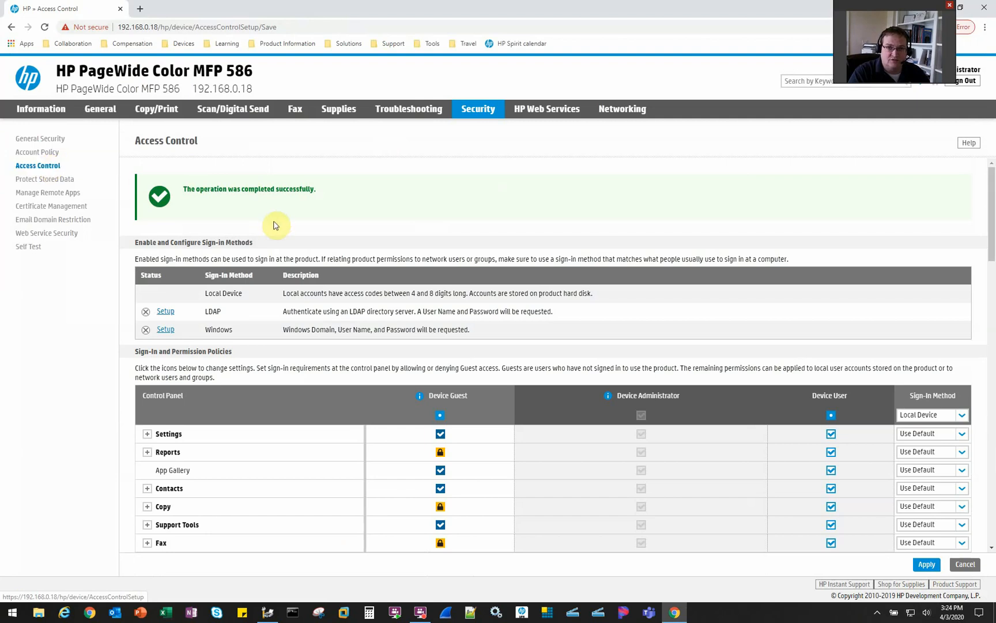
click(95, 105)
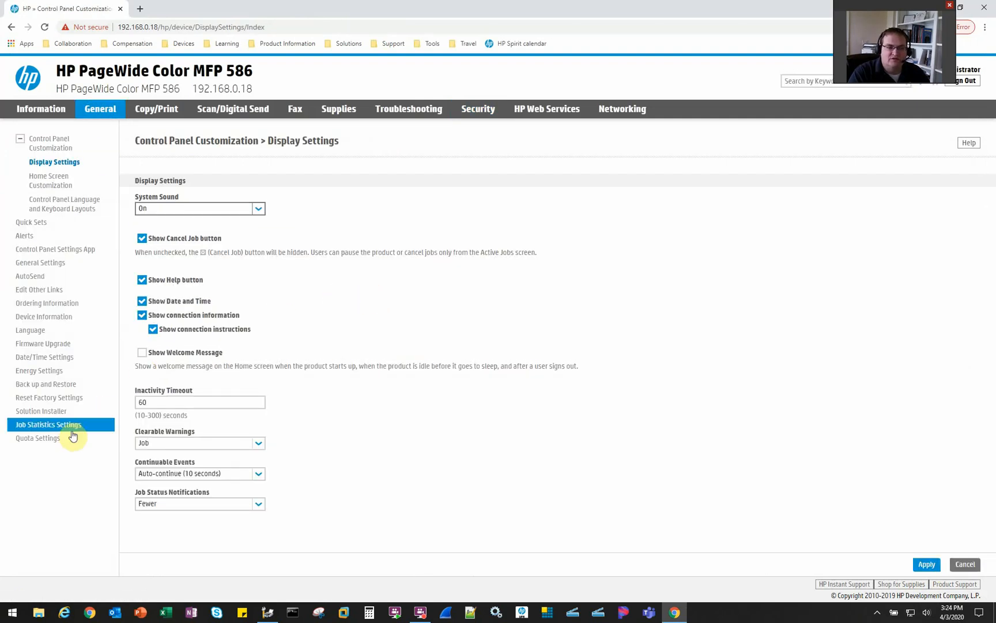
Enable the Device User Statistics Log in Job Statistics Settings and apply
click(55, 427)
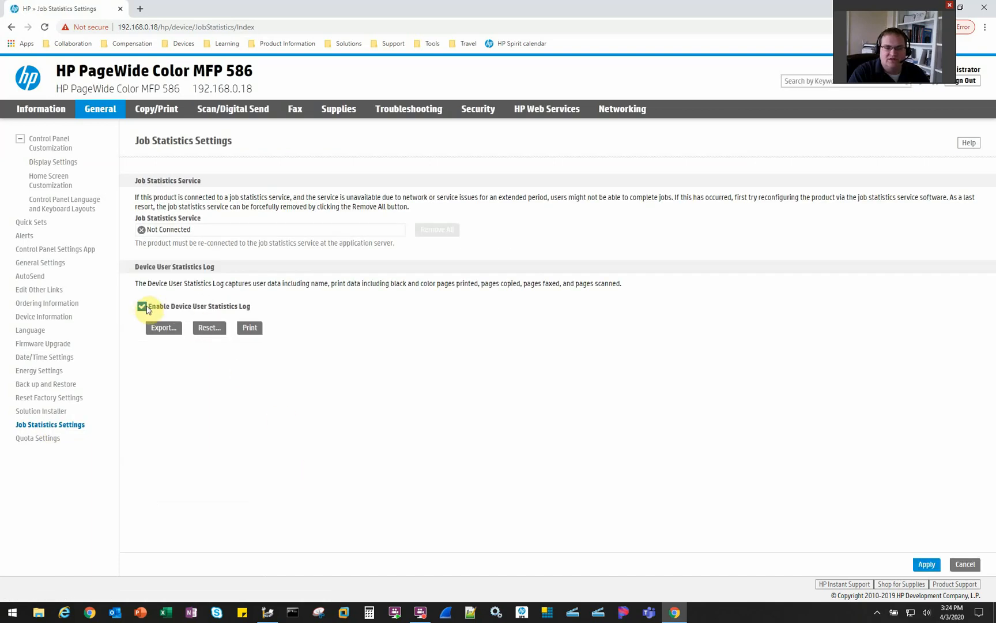
click(925, 564)
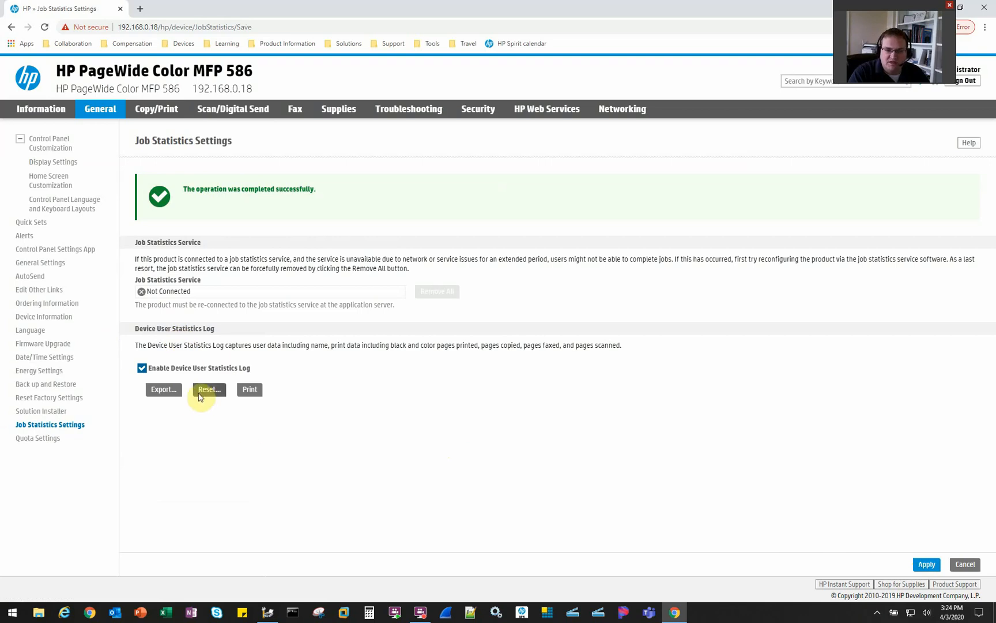
drag(140, 328, 339, 408)
click(337, 405)
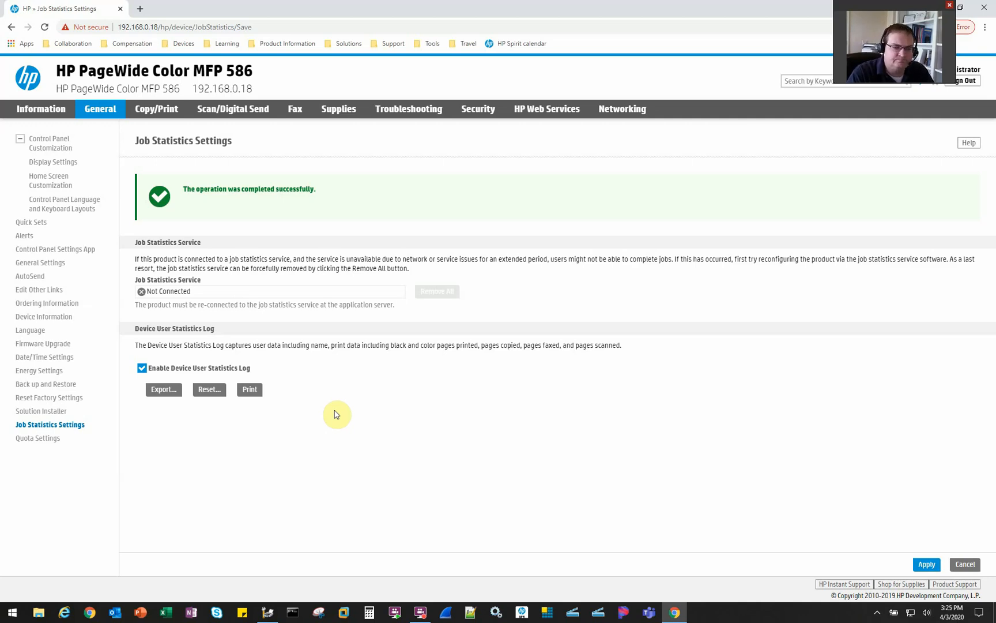
click(52, 443)
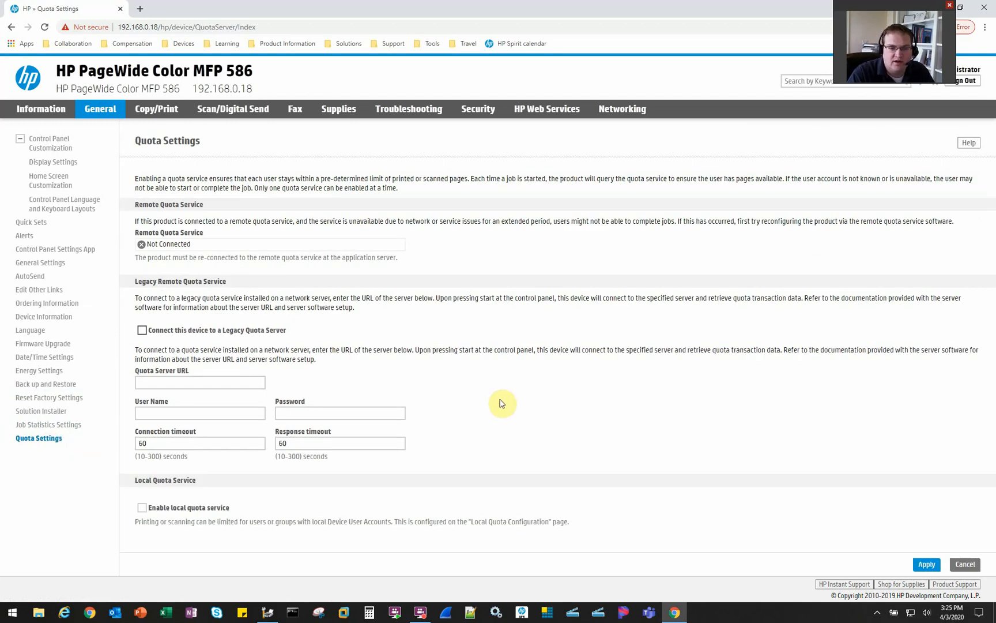
Check Enable local quota service in Quota Settings and apply it
click(142, 507)
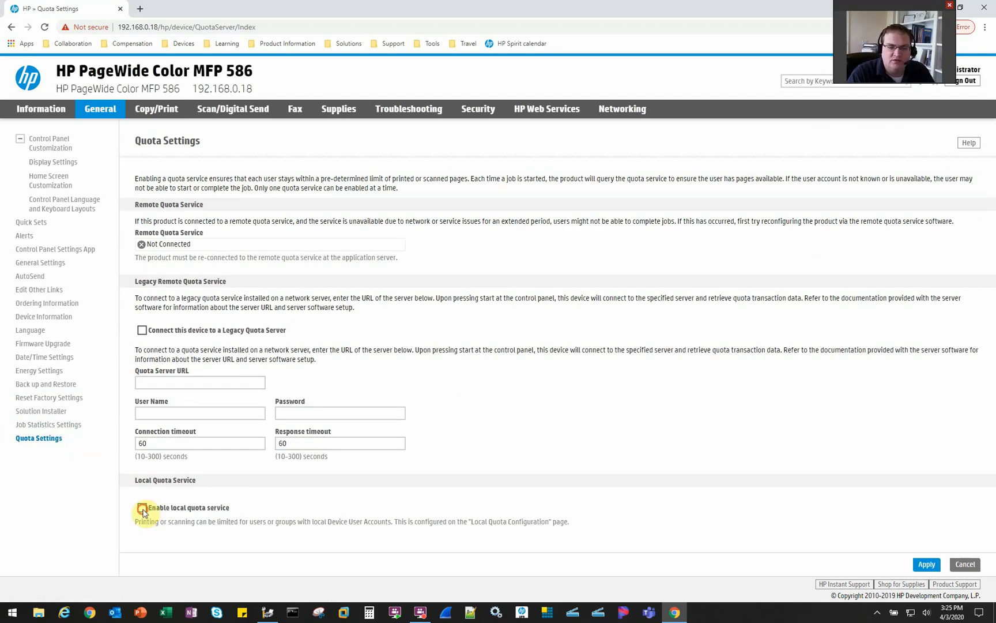
click(934, 568)
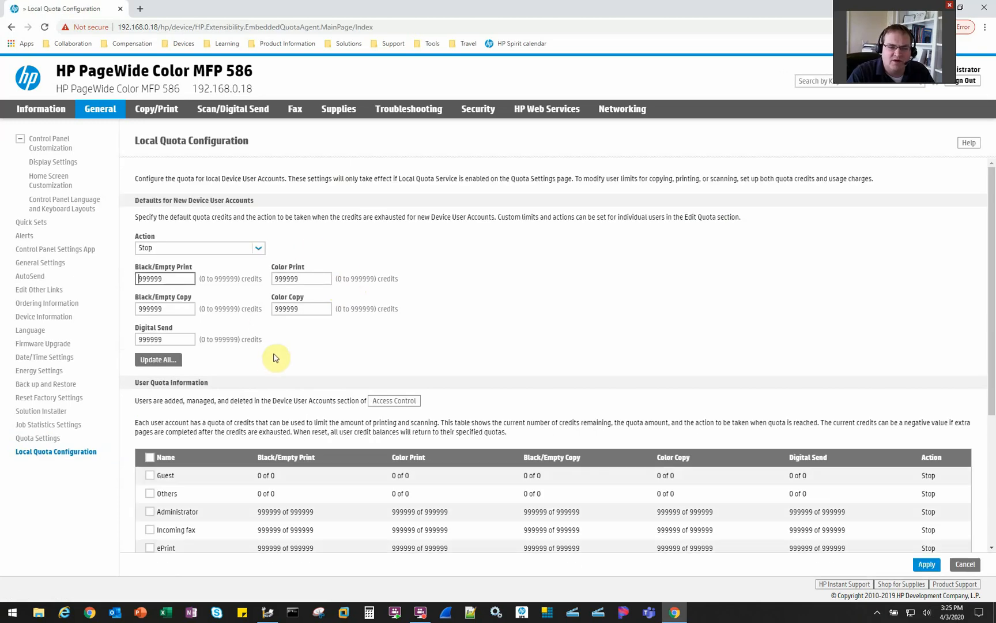
scroll(277, 361, down, 2)
scroll(278, 362, down, 1)
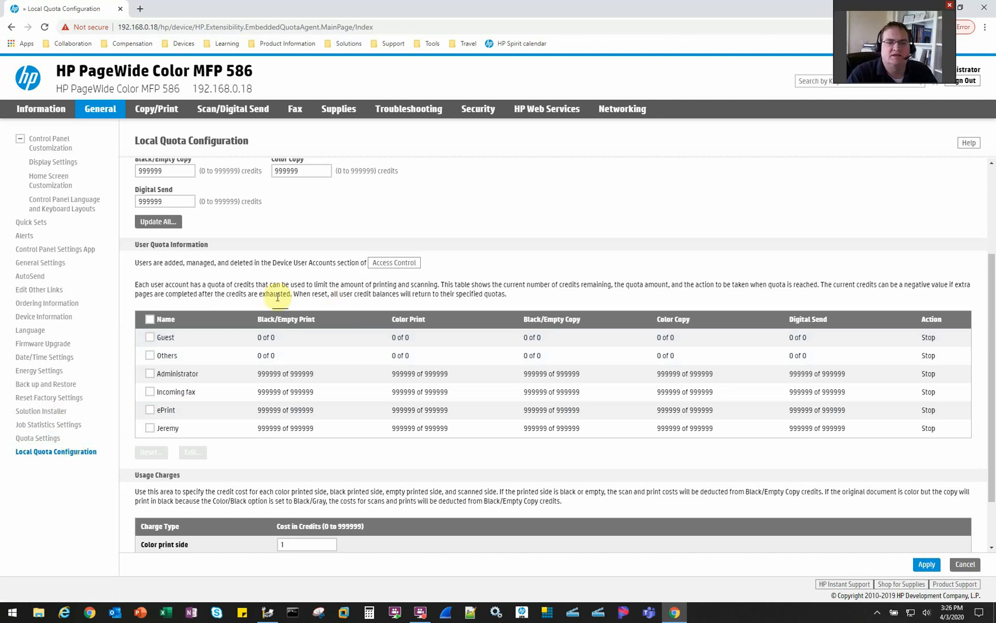
mouse_move(278, 618)
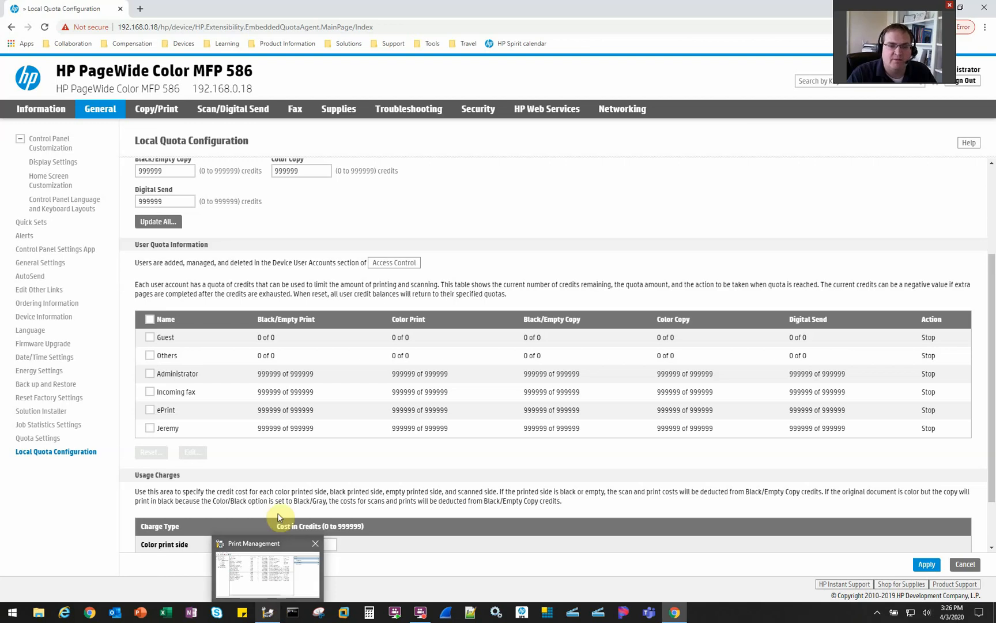
Open the JSLab-PWE586-PCL6 printer's properties at the Device Settings tab
click(276, 610)
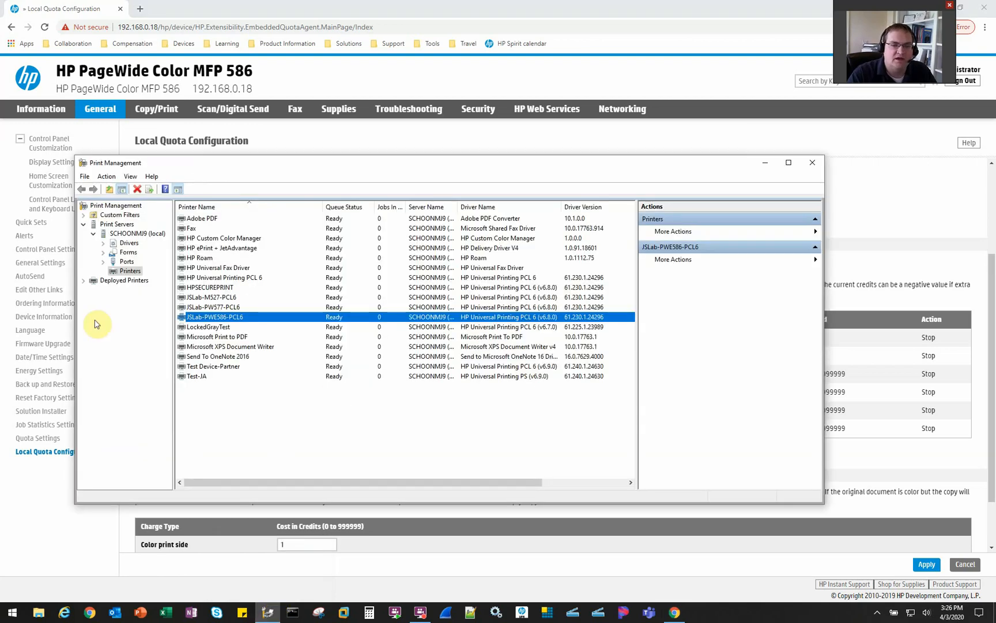
right_click(230, 321)
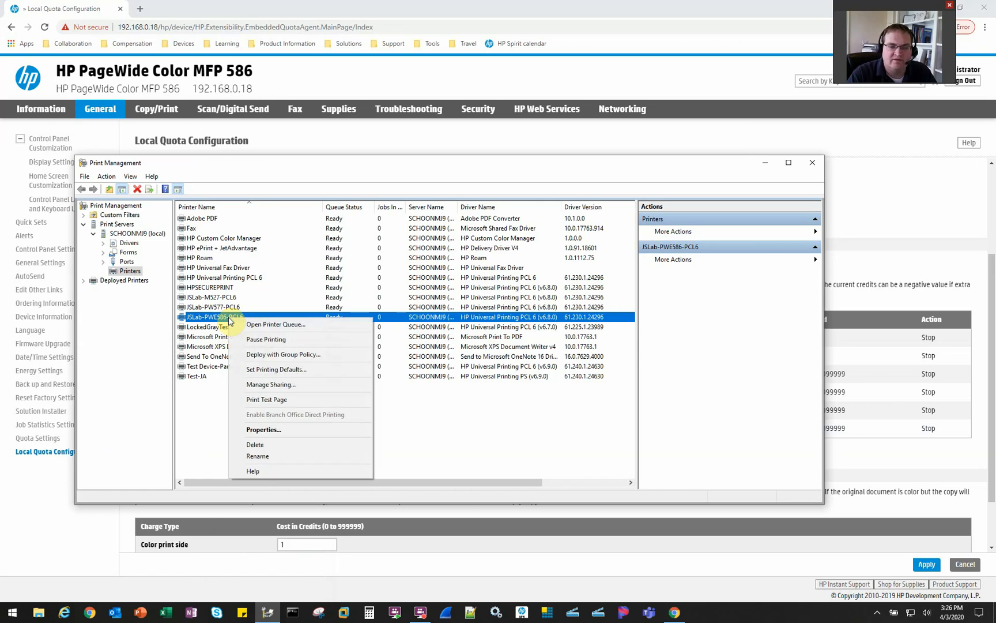
click(293, 431)
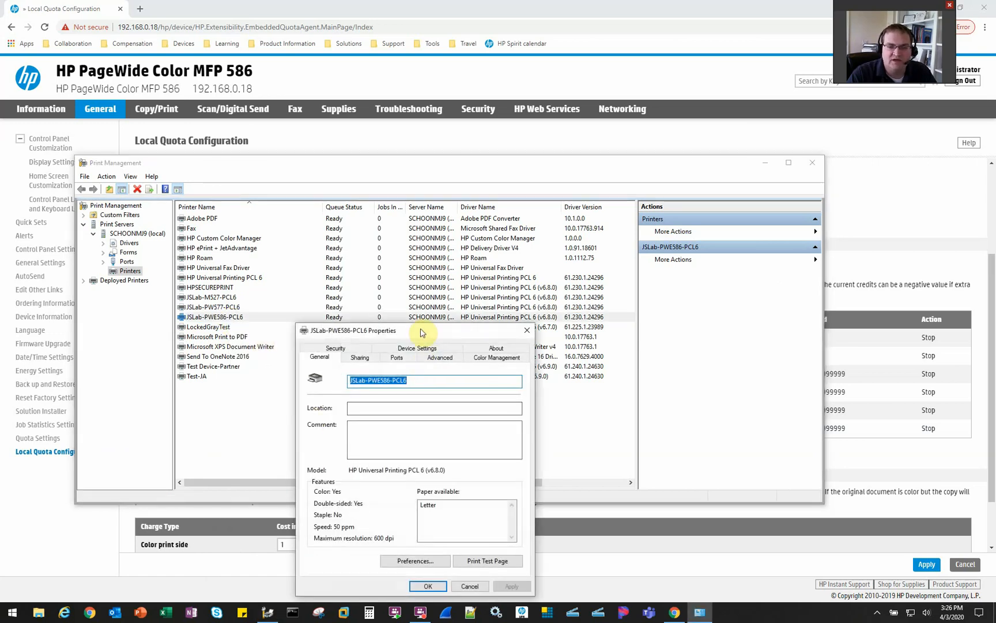
drag(420, 333, 343, 196)
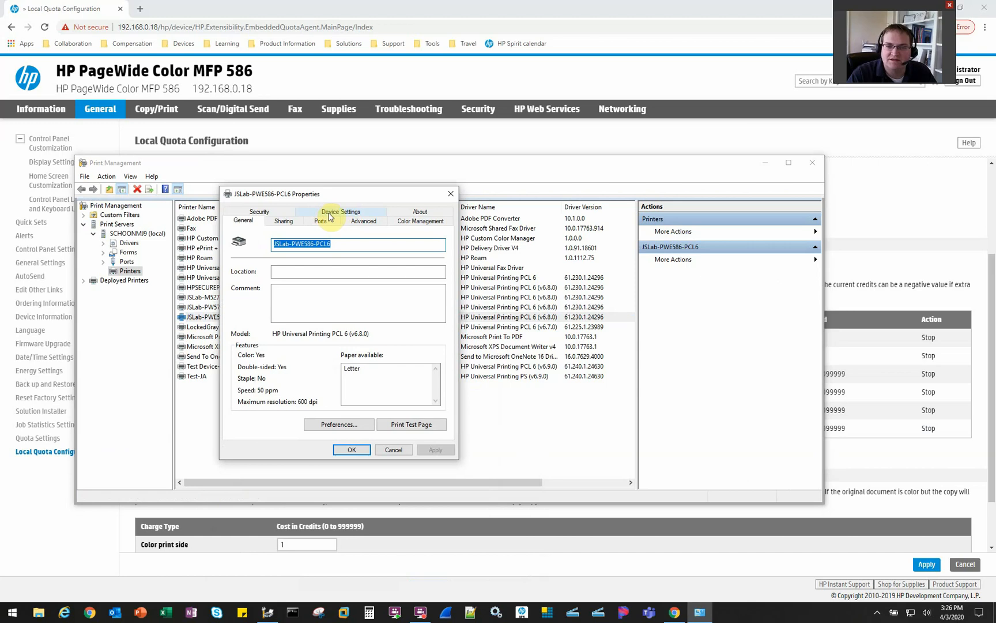
click(330, 216)
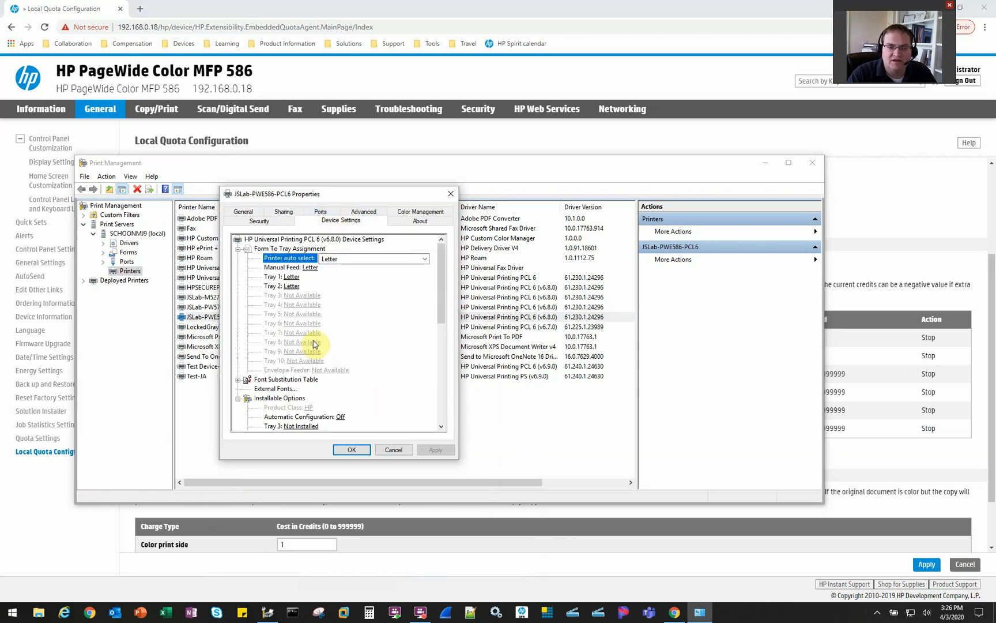
Set Job Accounting to Enabled and apply the change
scroll(314, 346, down, 3)
scroll(315, 343, down, 5)
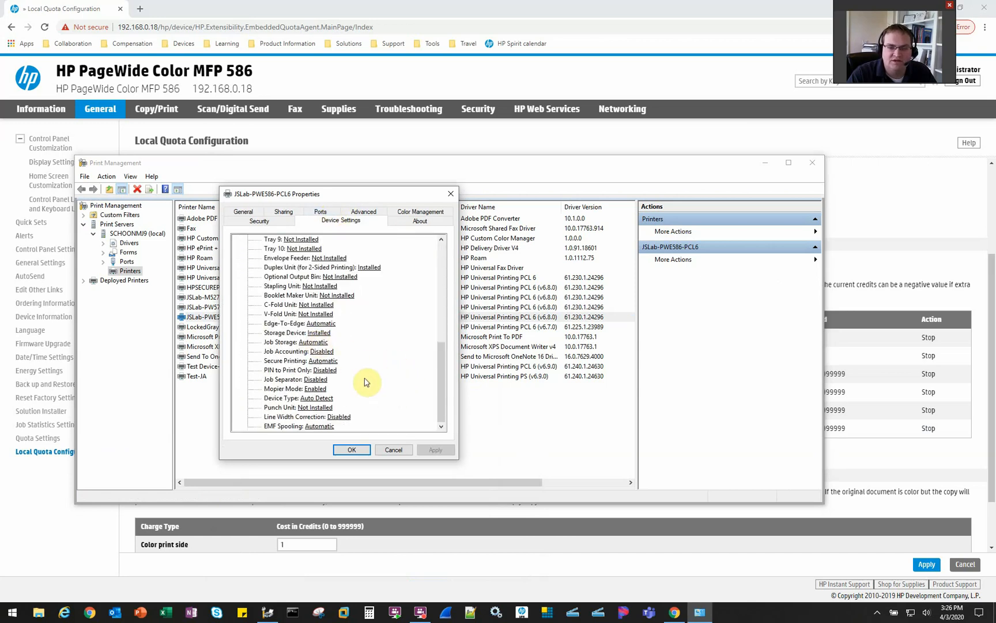
click(329, 353)
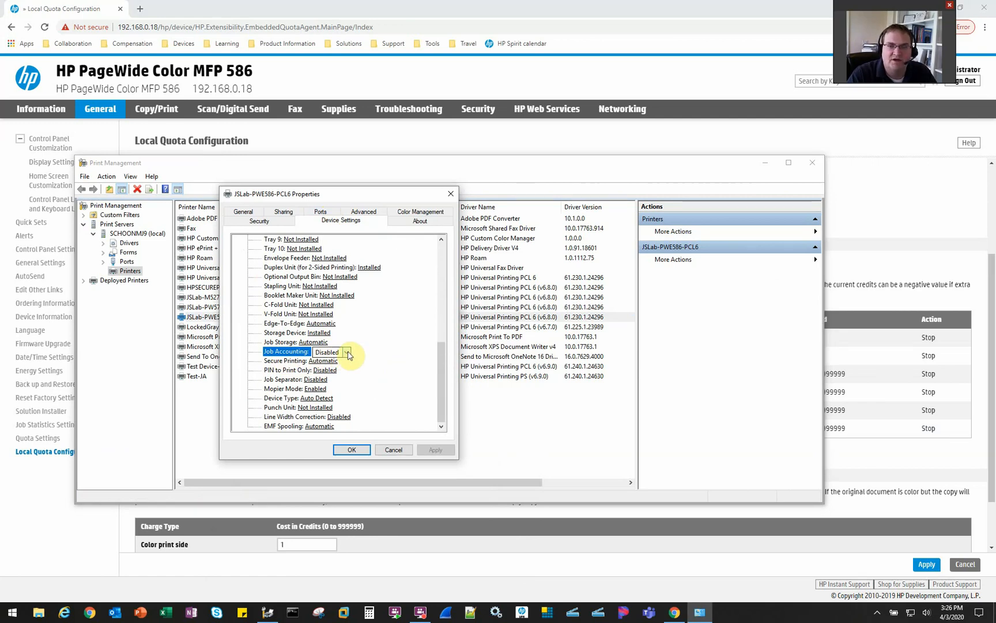
click(347, 352)
click(338, 371)
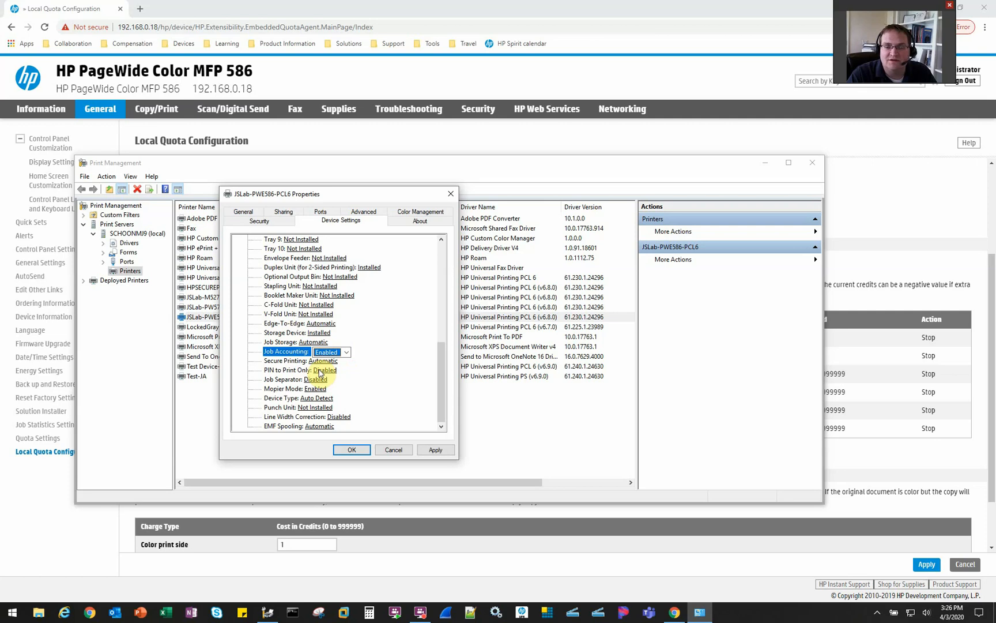
click(436, 450)
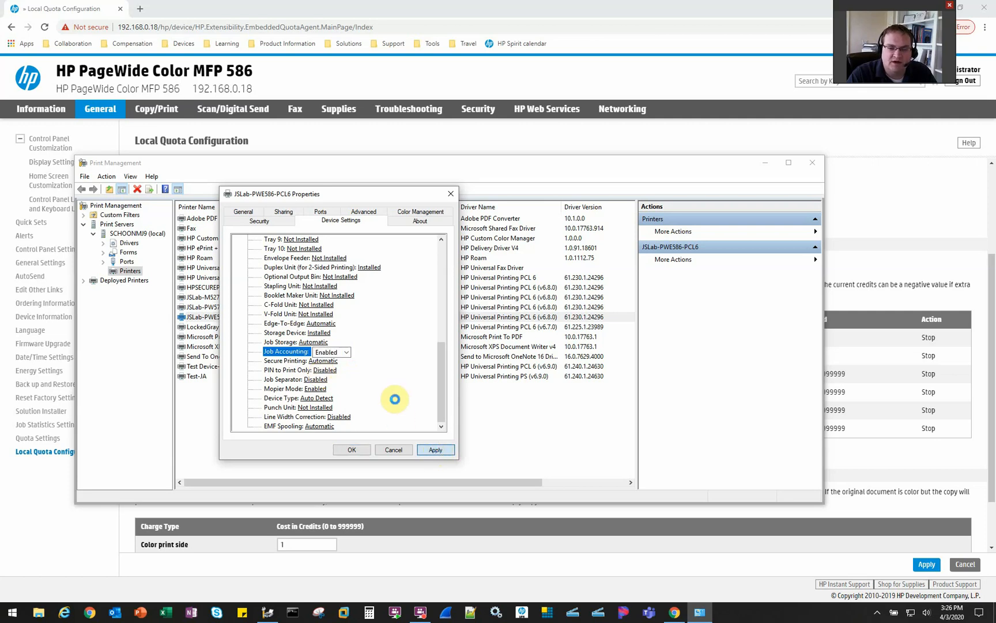
click(244, 212)
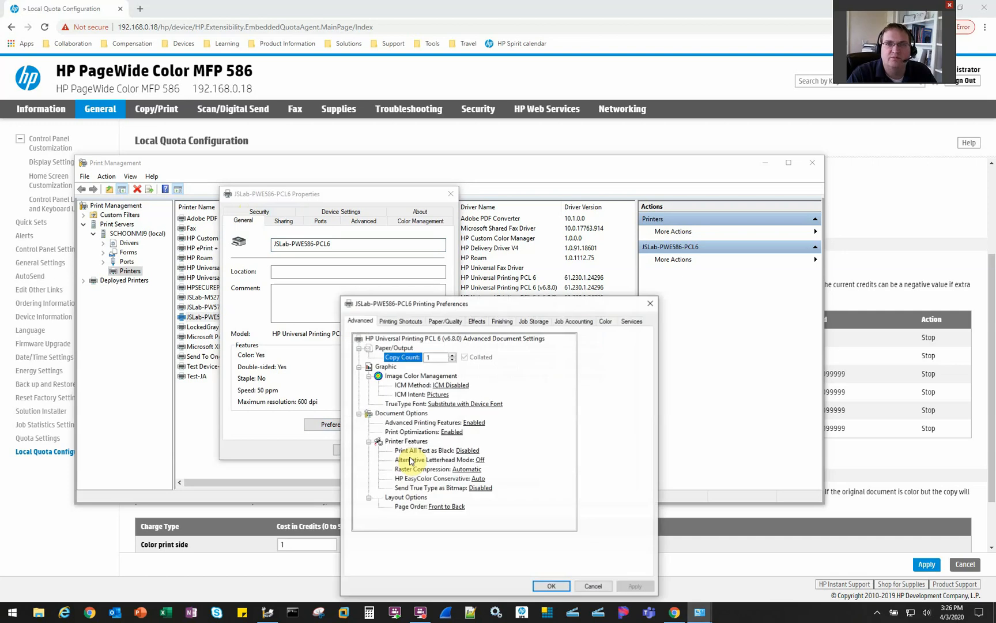
Choose User Access Code only accounting with Always prompt when printing turned on
drag(503, 305, 294, 172)
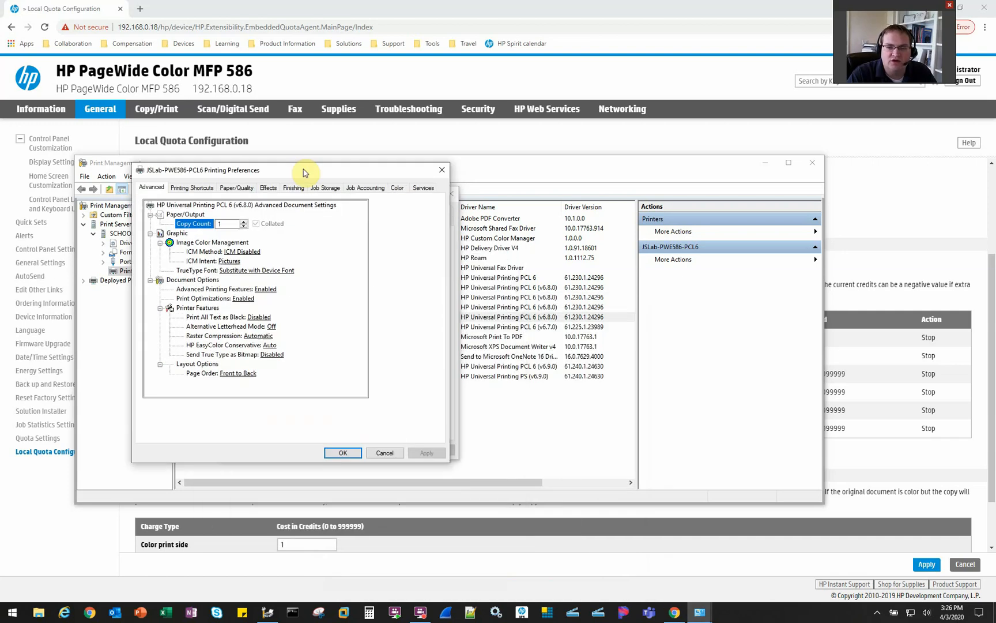
click(357, 188)
click(268, 259)
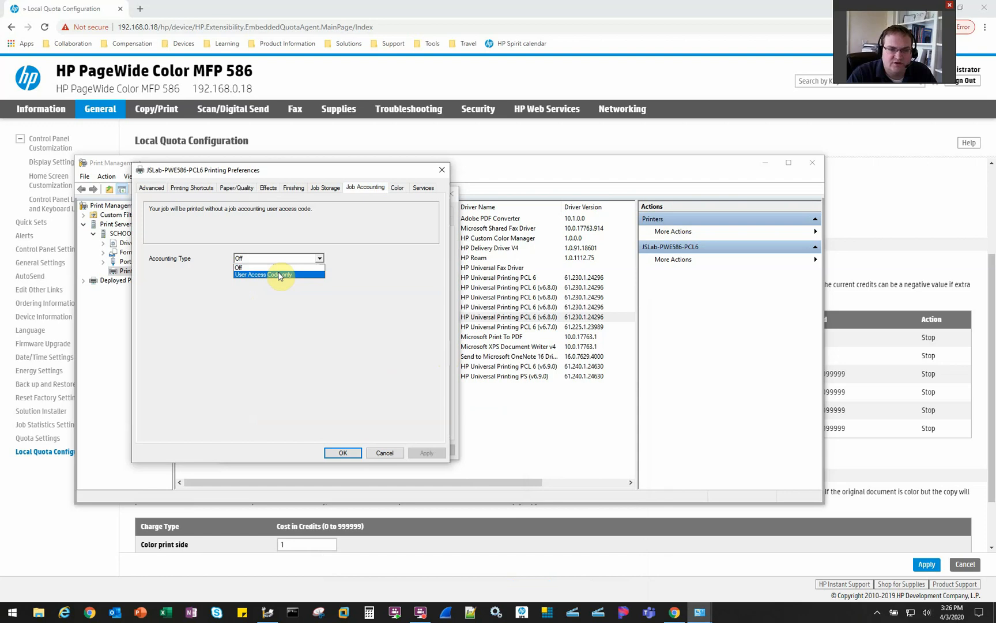
click(254, 274)
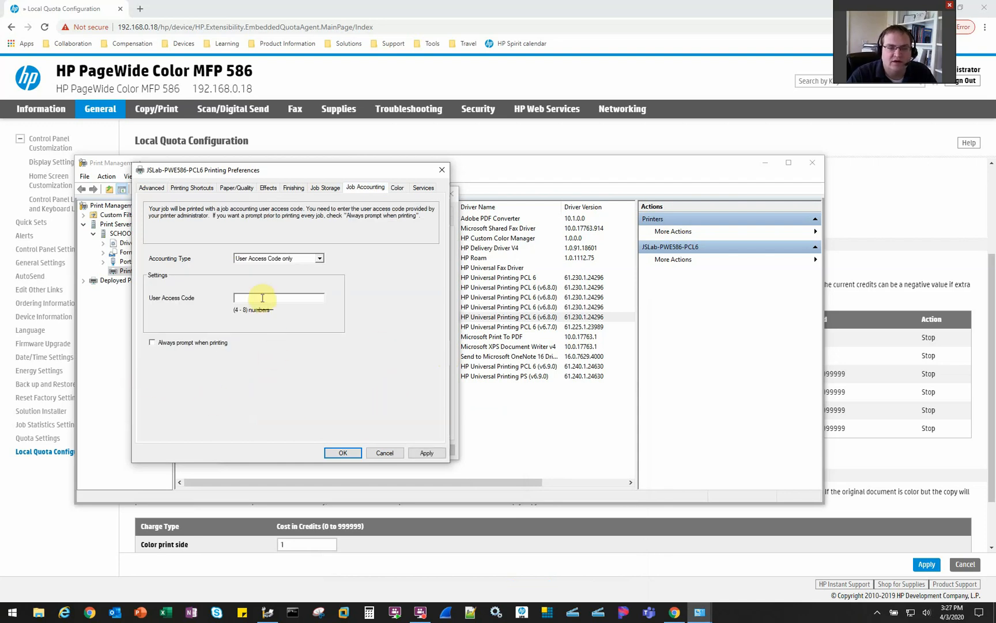
text(1111)
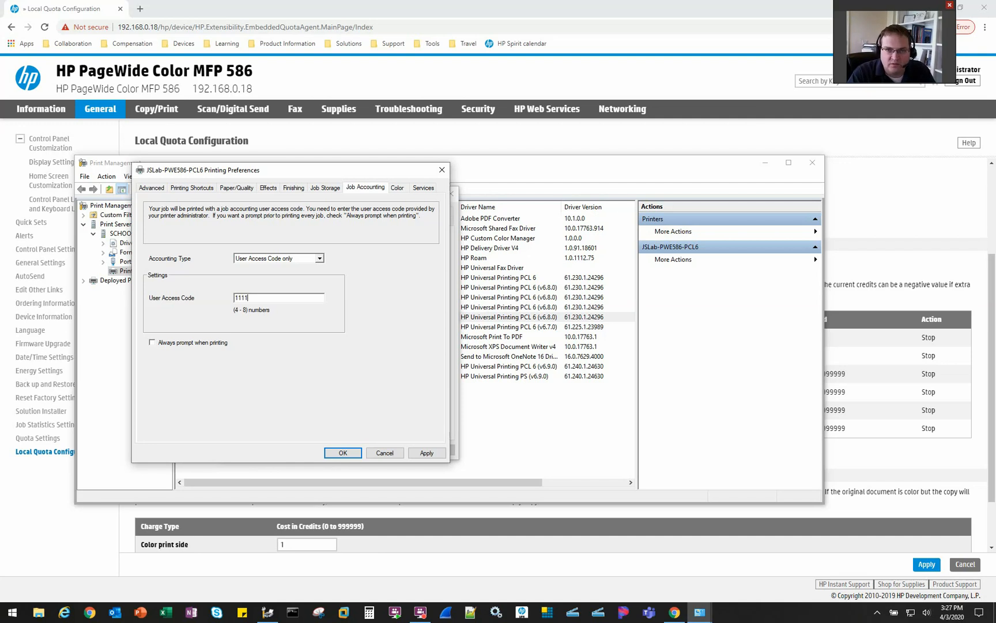
click(196, 342)
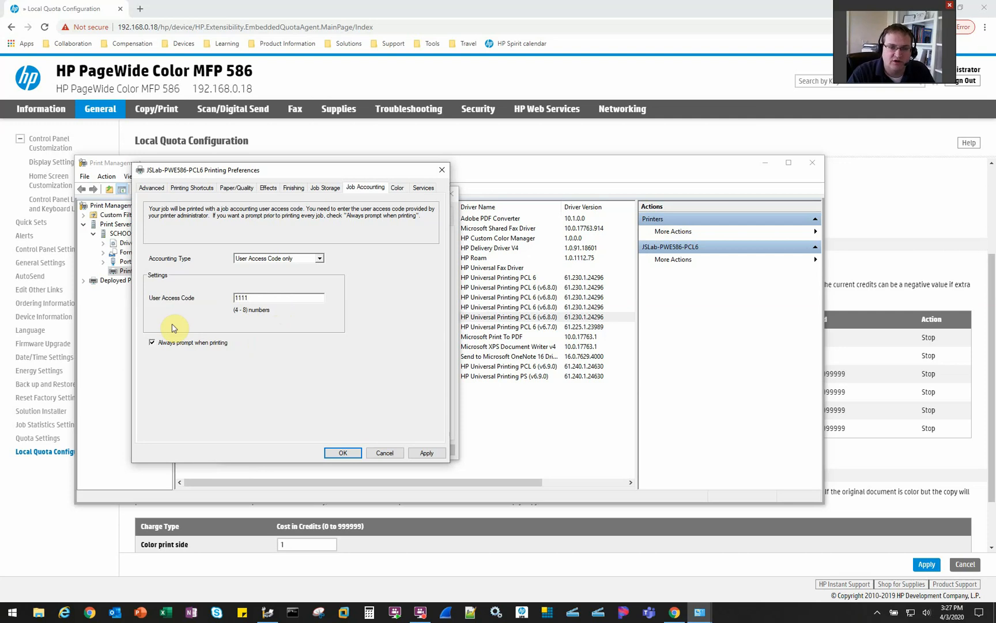
Clear the stored access code, then apply and close preferences and printer properties
double_click(240, 299)
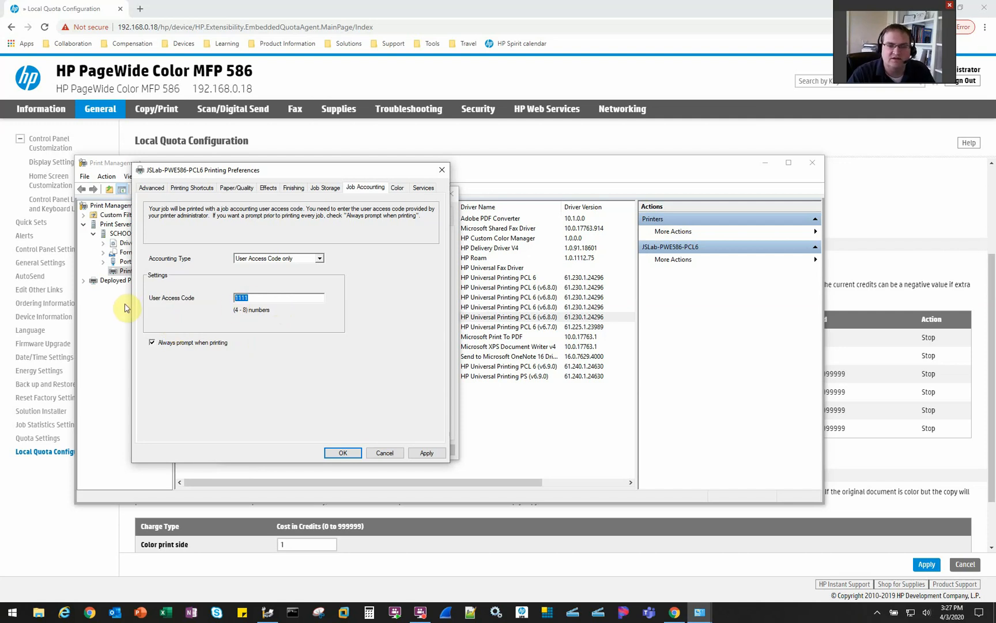
key(BackSpace)
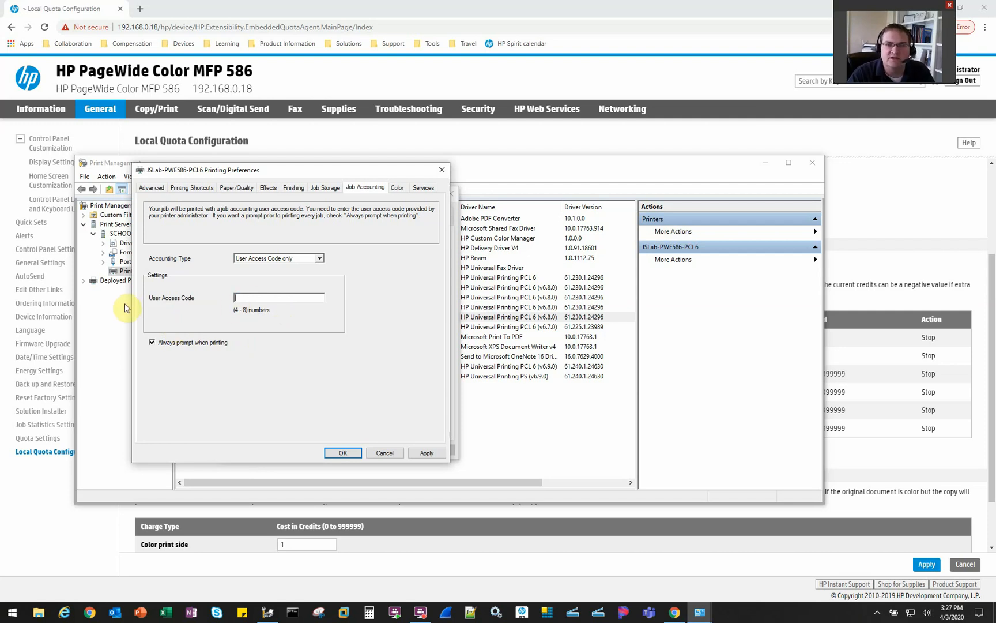
click(419, 453)
click(346, 453)
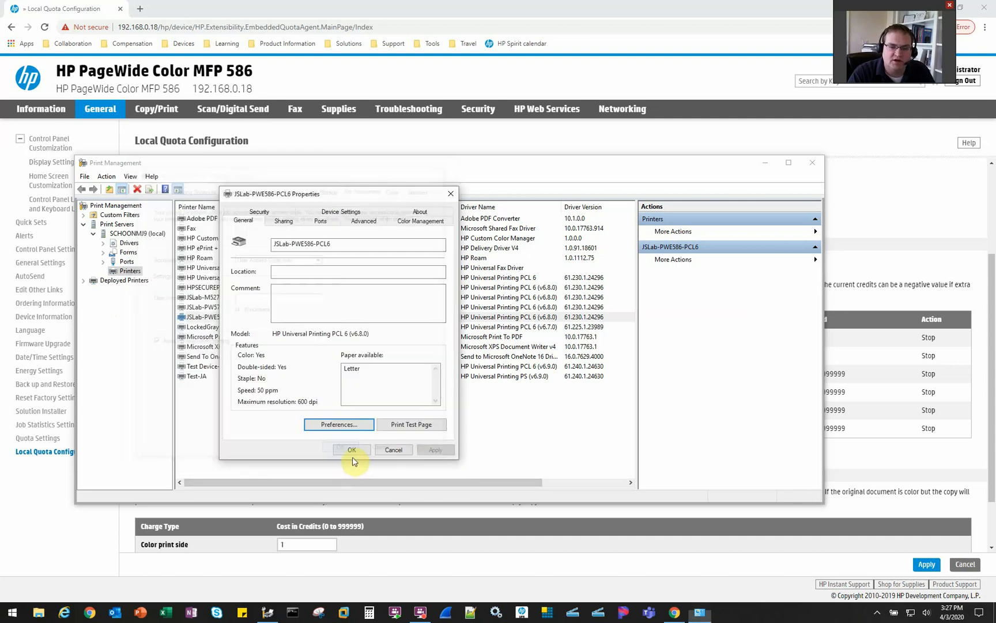
click(351, 452)
Launch Notepad and type the note 'test'
key(super)
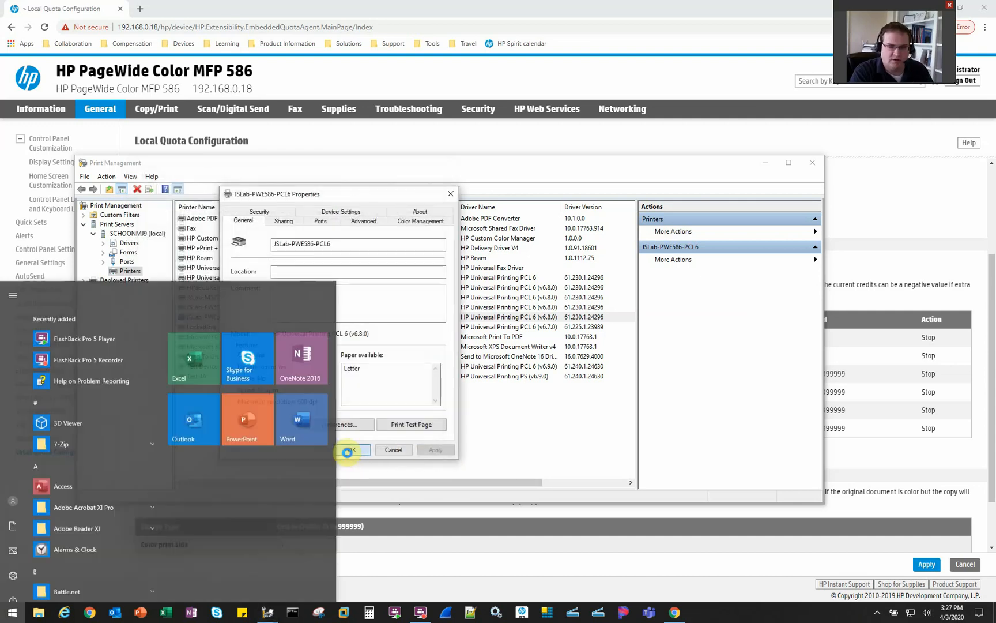
text(notepad)
key(Return)
text(test)
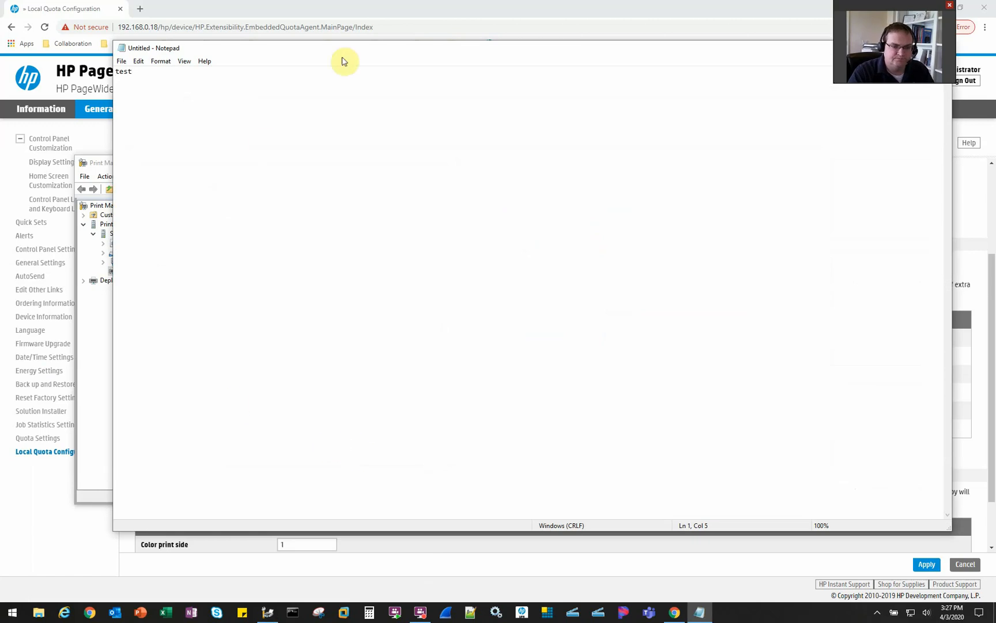
drag(322, 49, 305, 109)
Print the note to the PWE586, reviewing its job accounting preferences first
click(106, 121)
click(134, 193)
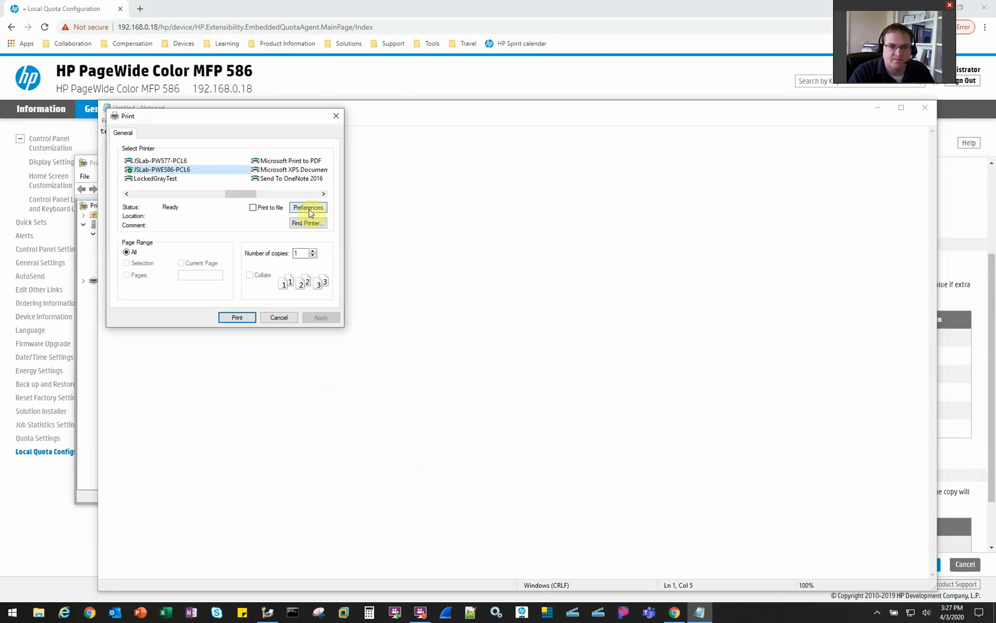
click(308, 208)
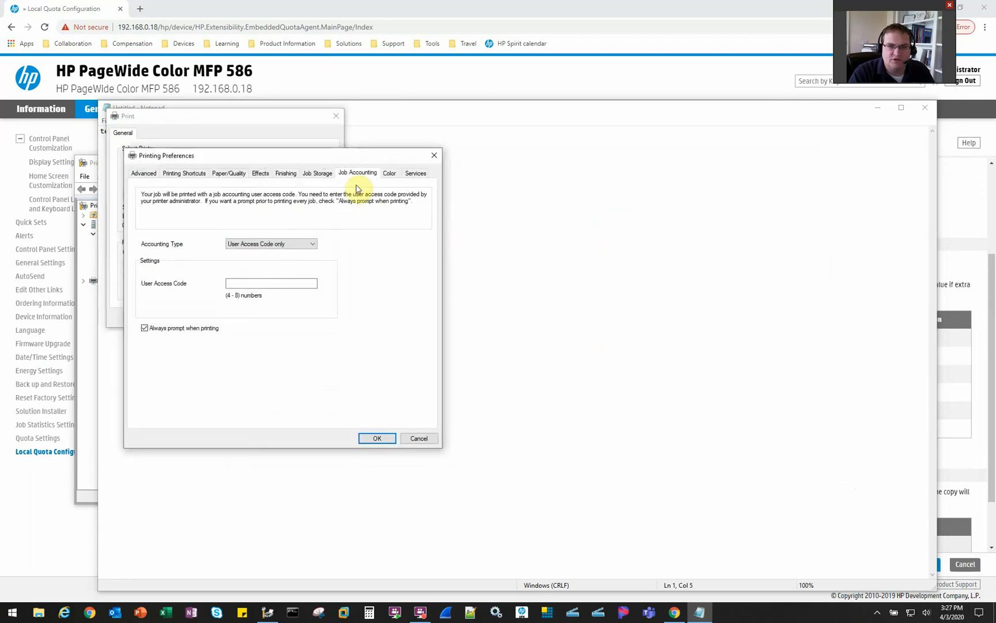
click(380, 438)
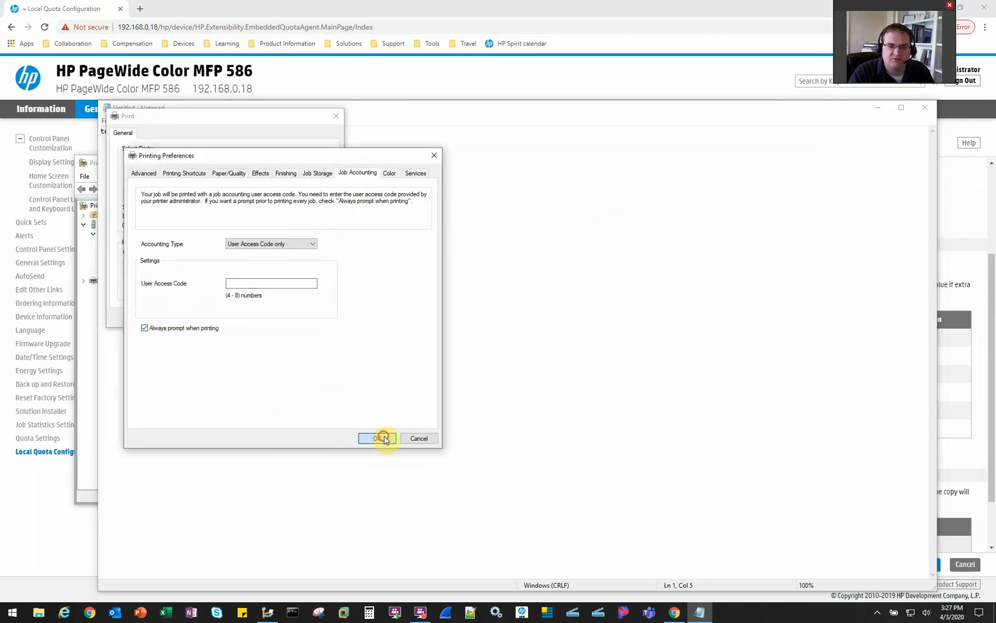
click(237, 317)
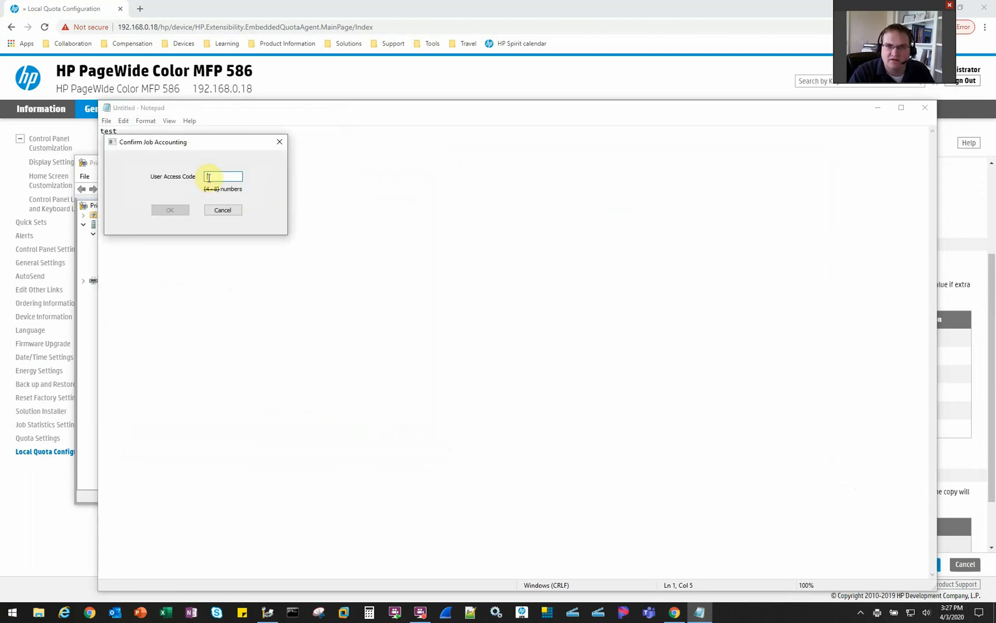
Enter a user access code at the prompt, then cancel and acknowledge the deleted job
text(1111)
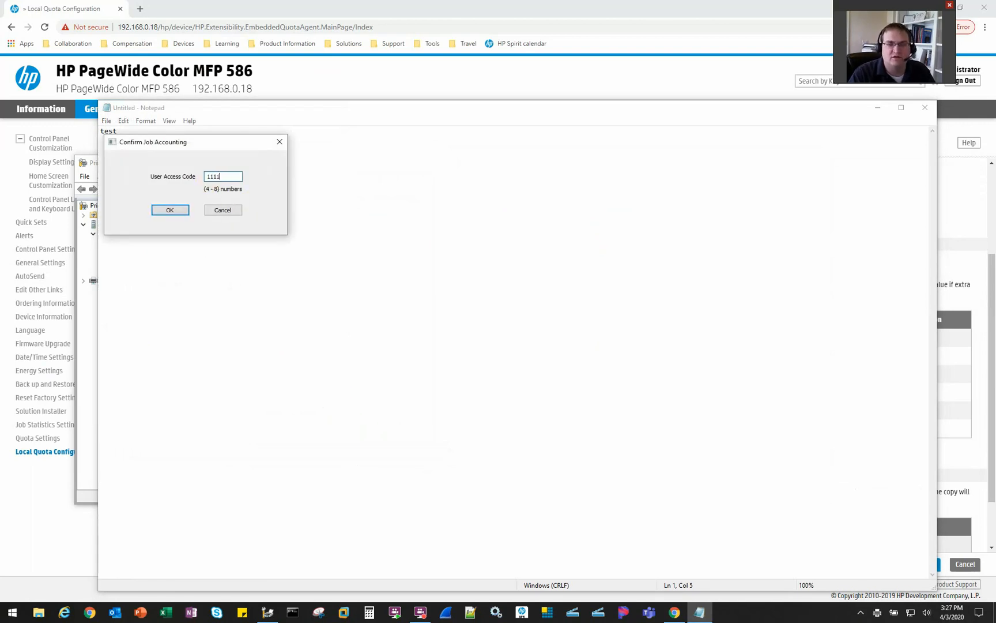
click(175, 212)
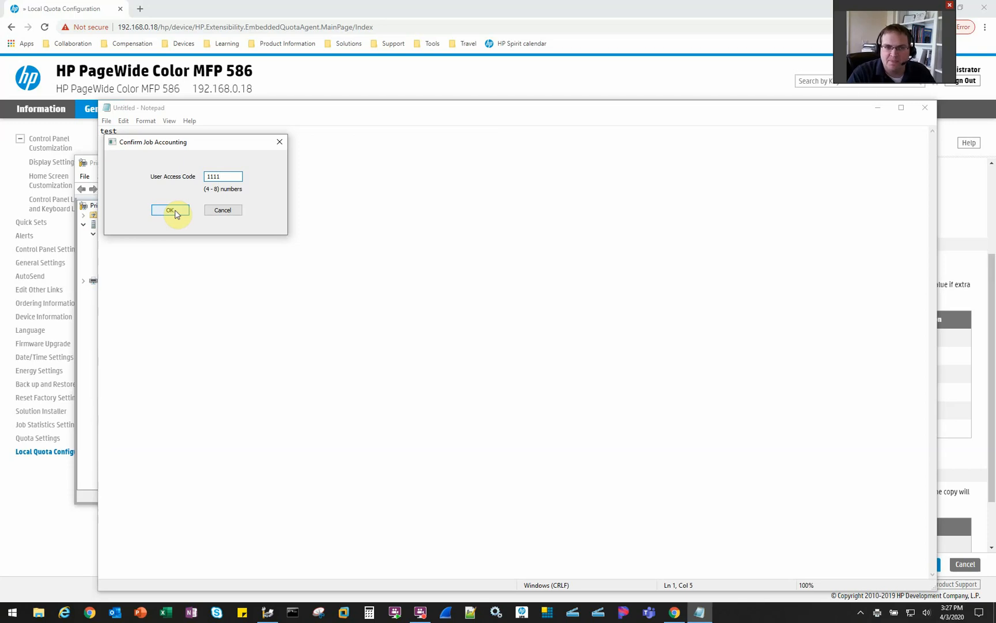
key(BackSpace)
key(BackSpace)
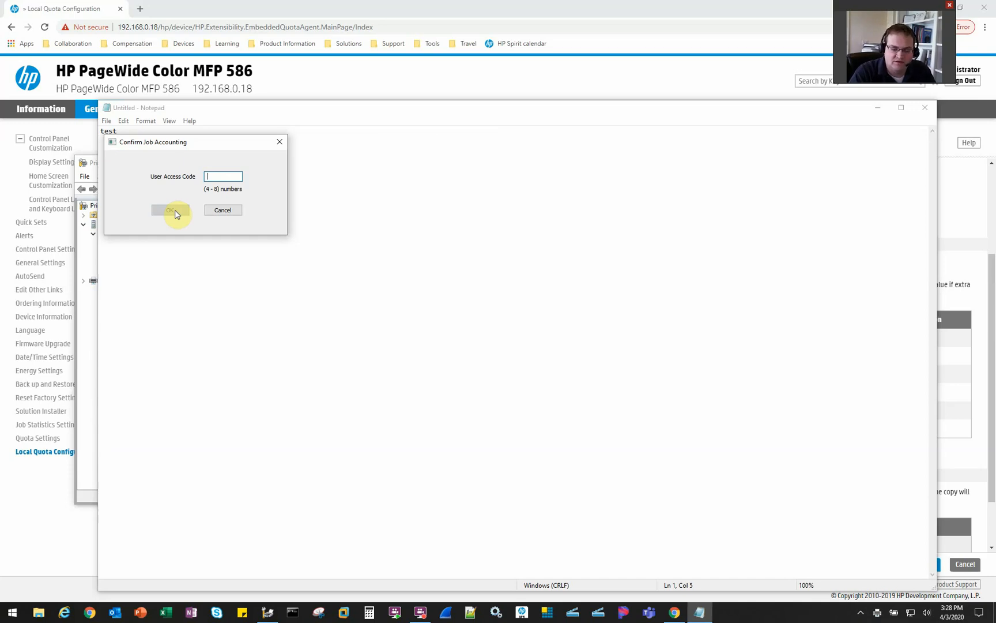
text(9876)
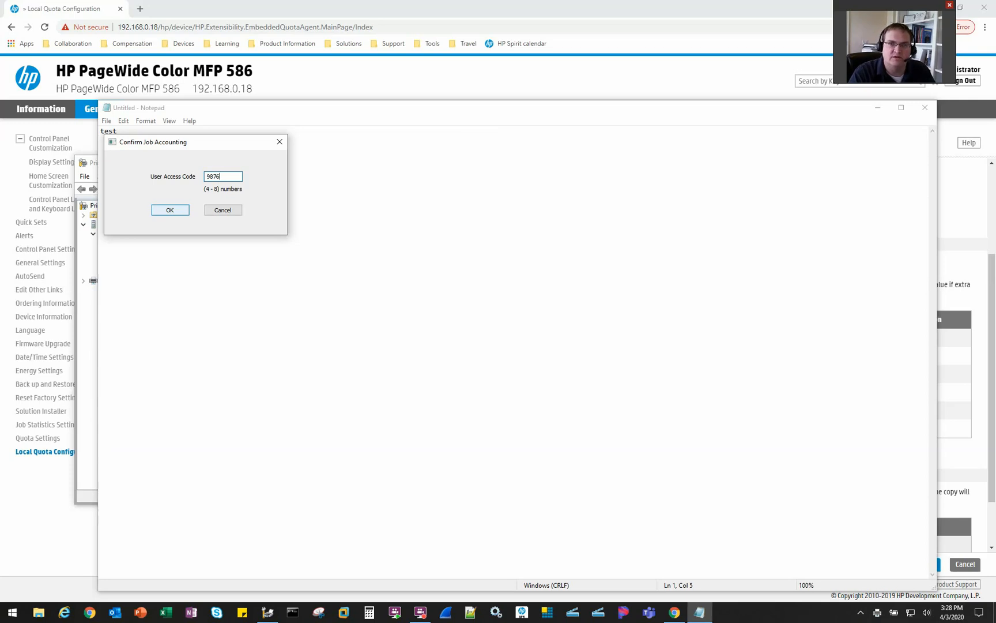
click(223, 209)
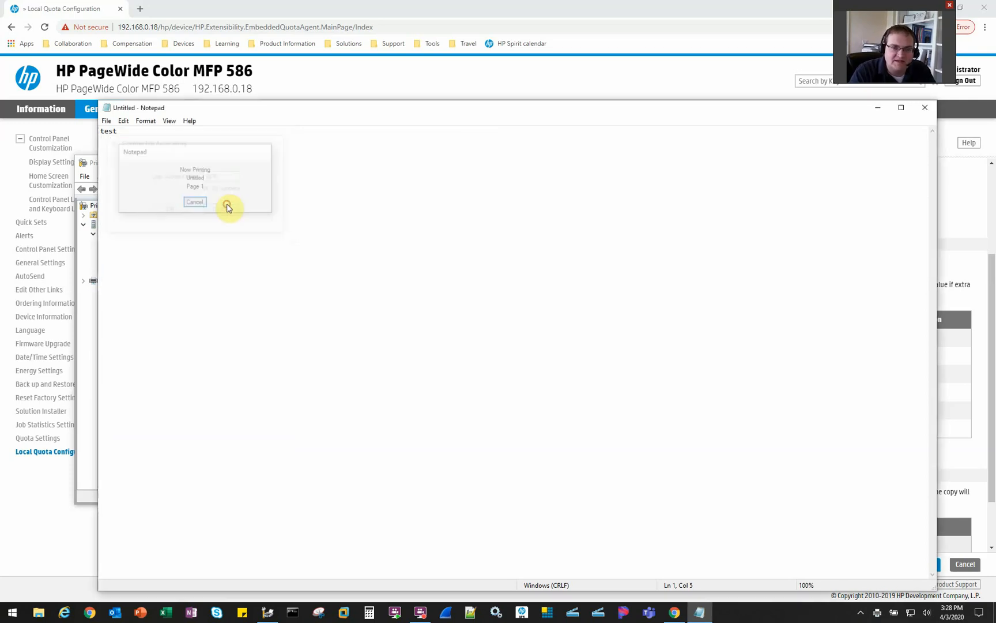
click(566, 345)
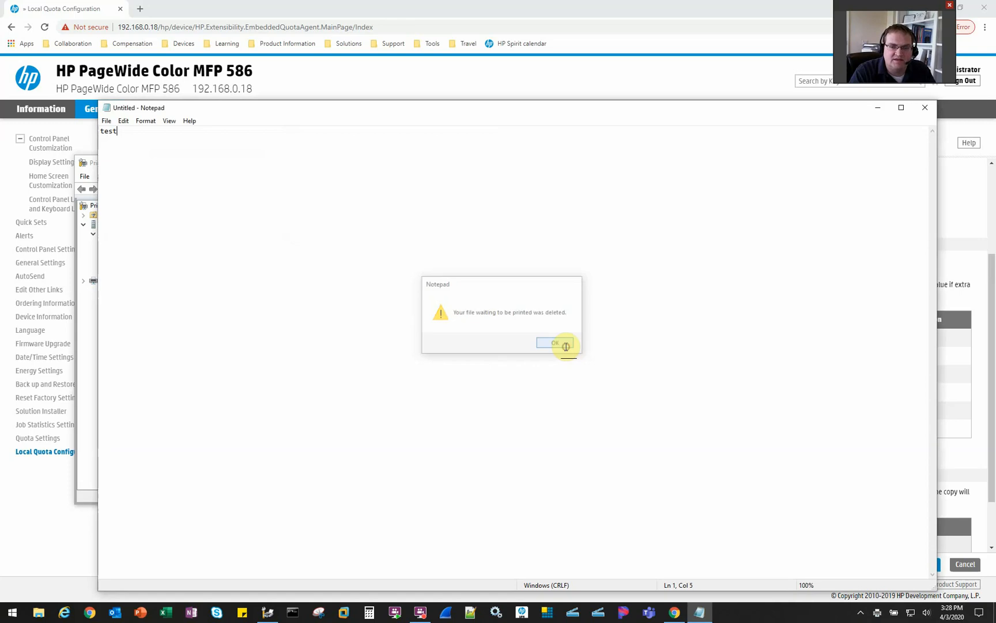
Minimize Notepad and bring back the EWS Local Quota Configuration page with user quotas at 999999 credits
click(877, 108)
click(296, 91)
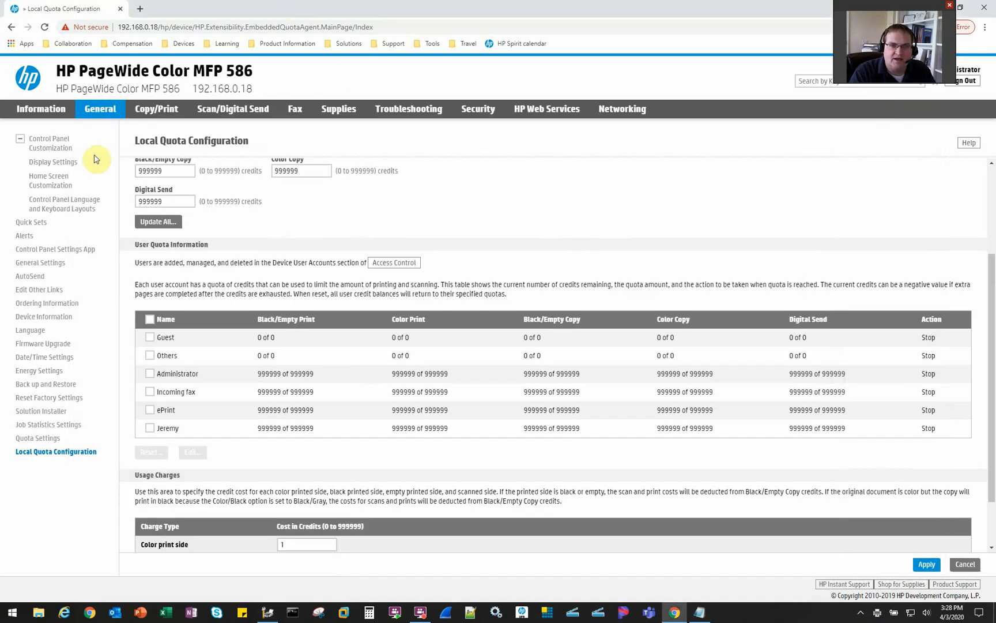